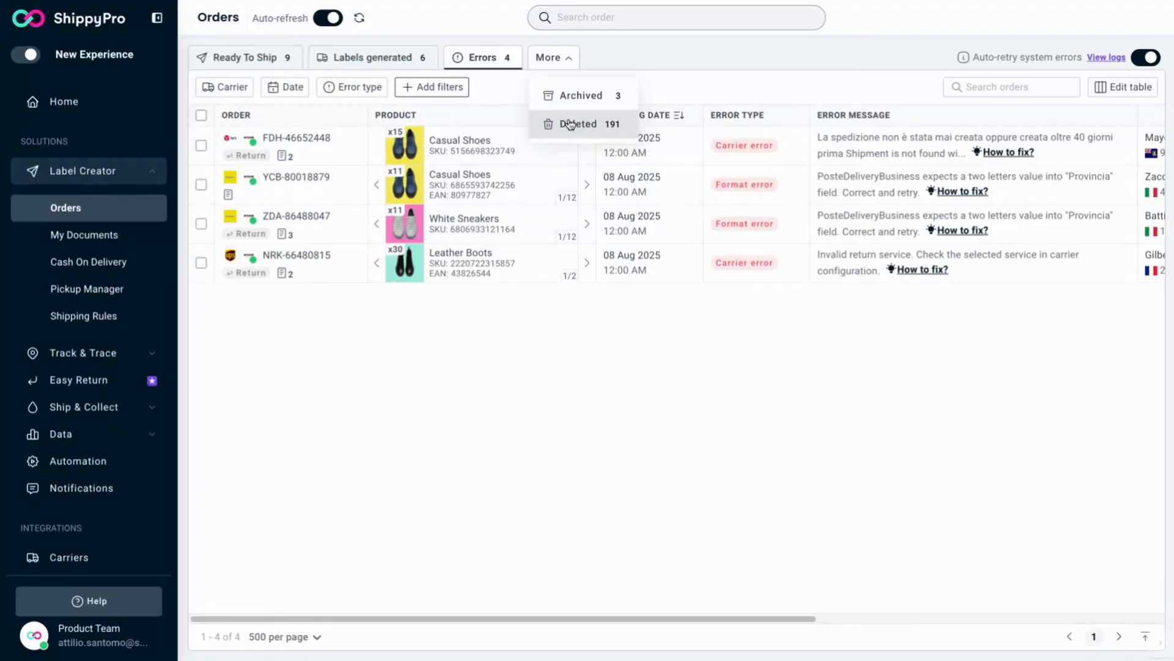
Step: Open the Ready To Ship orders and set the table's row density to Large in the table settings
left_click(294, 65)
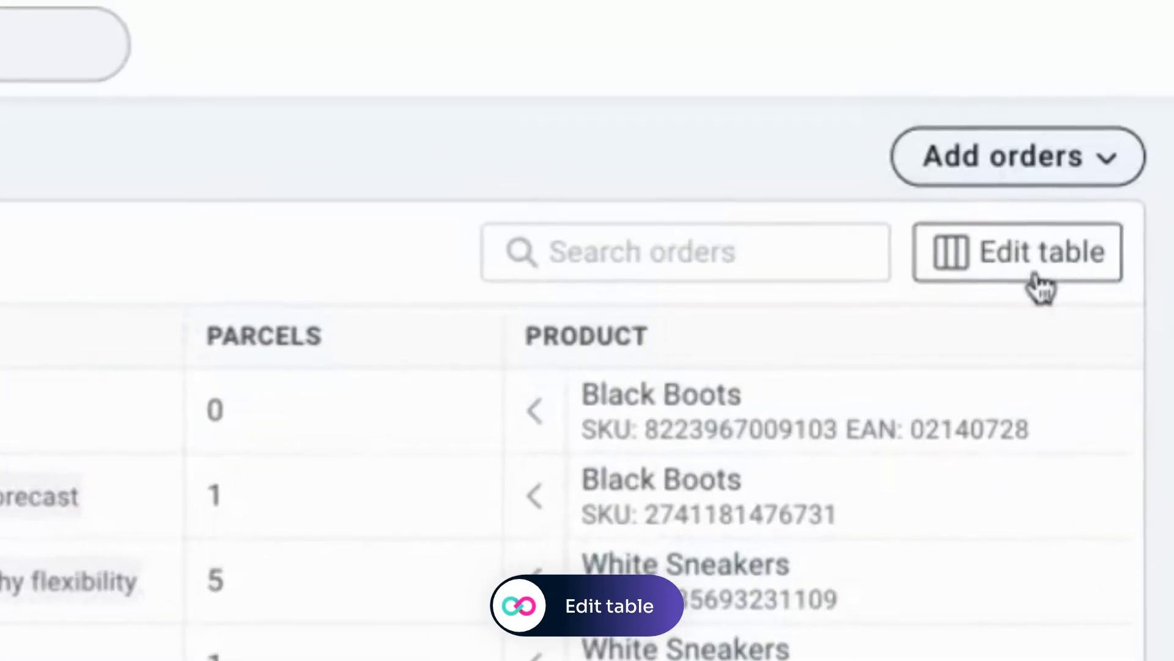
left_click(1128, 89)
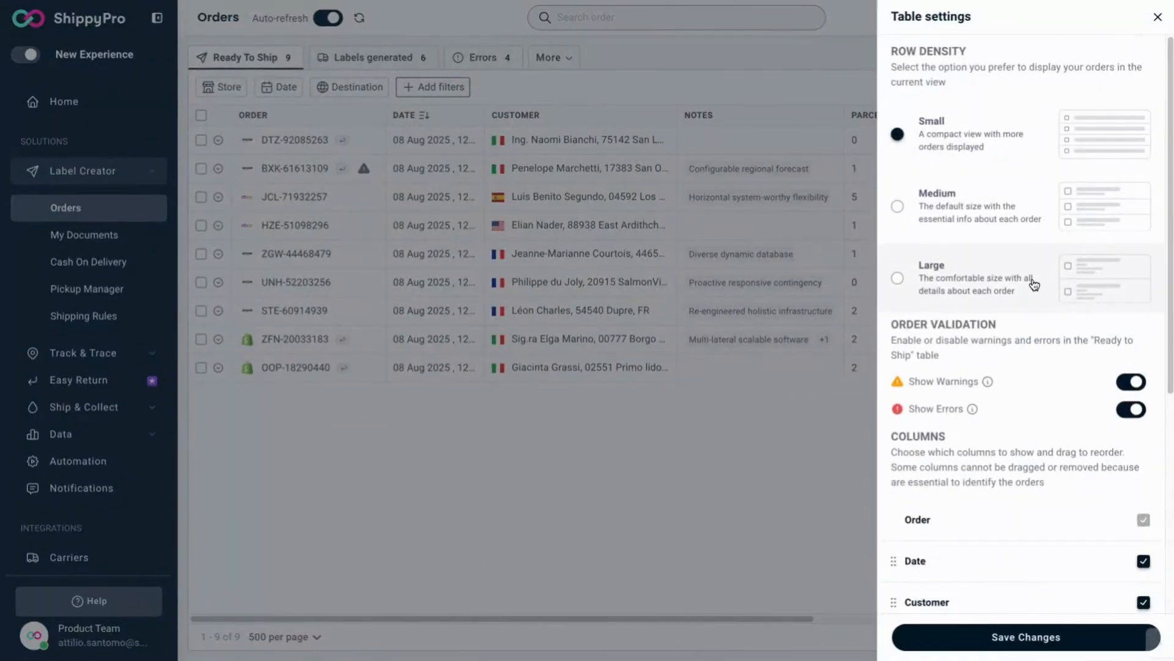
left_click(990, 240)
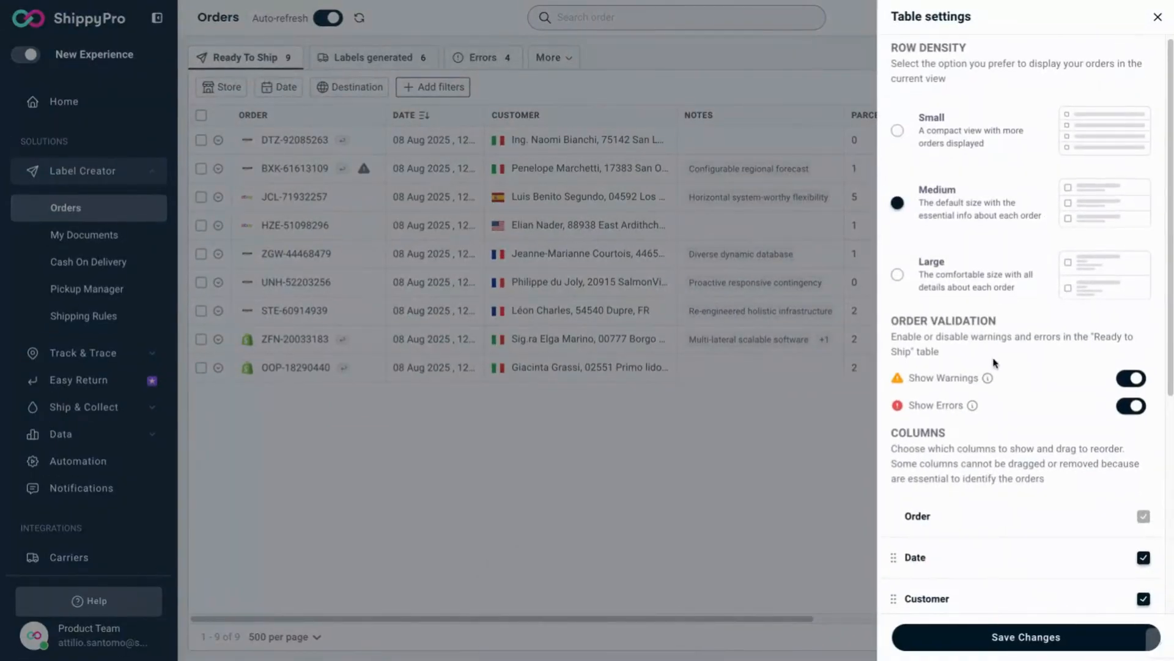
scroll(993, 363, "down", 5)
scroll(993, 363, "up", 5)
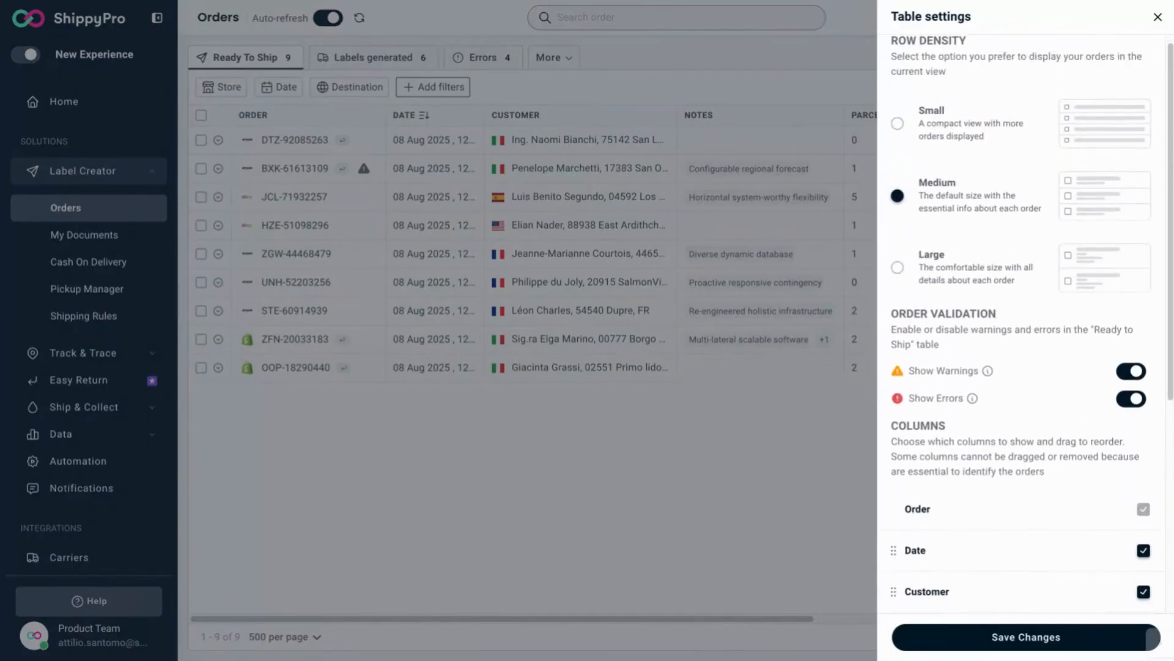
left_click(956, 285)
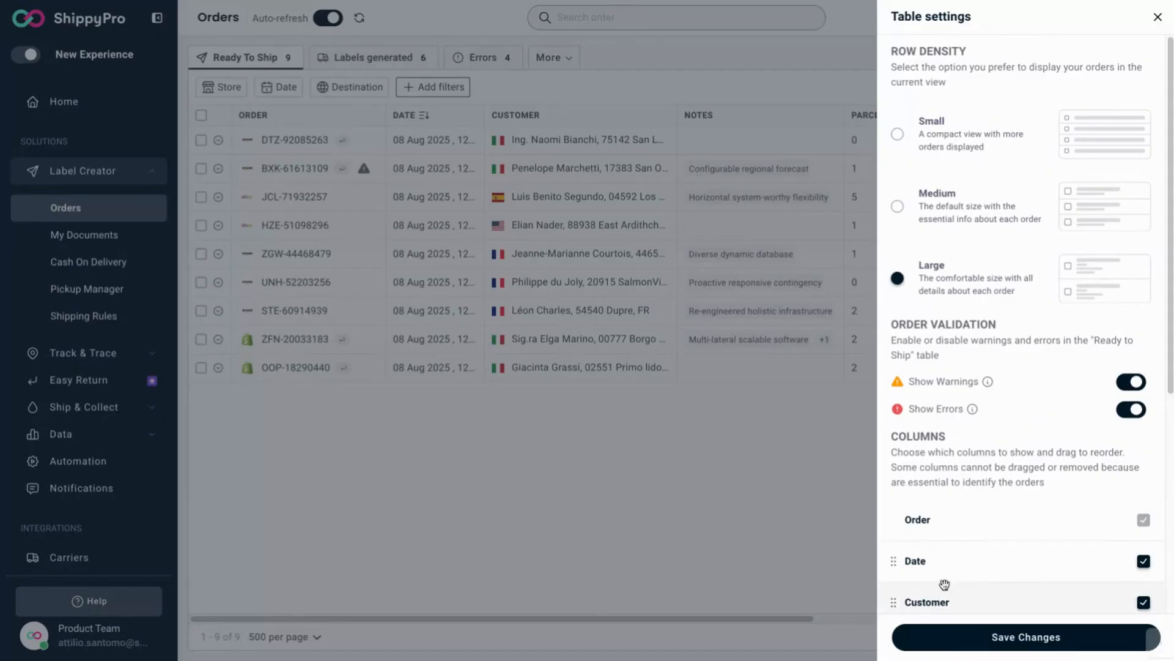
left_click(945, 641)
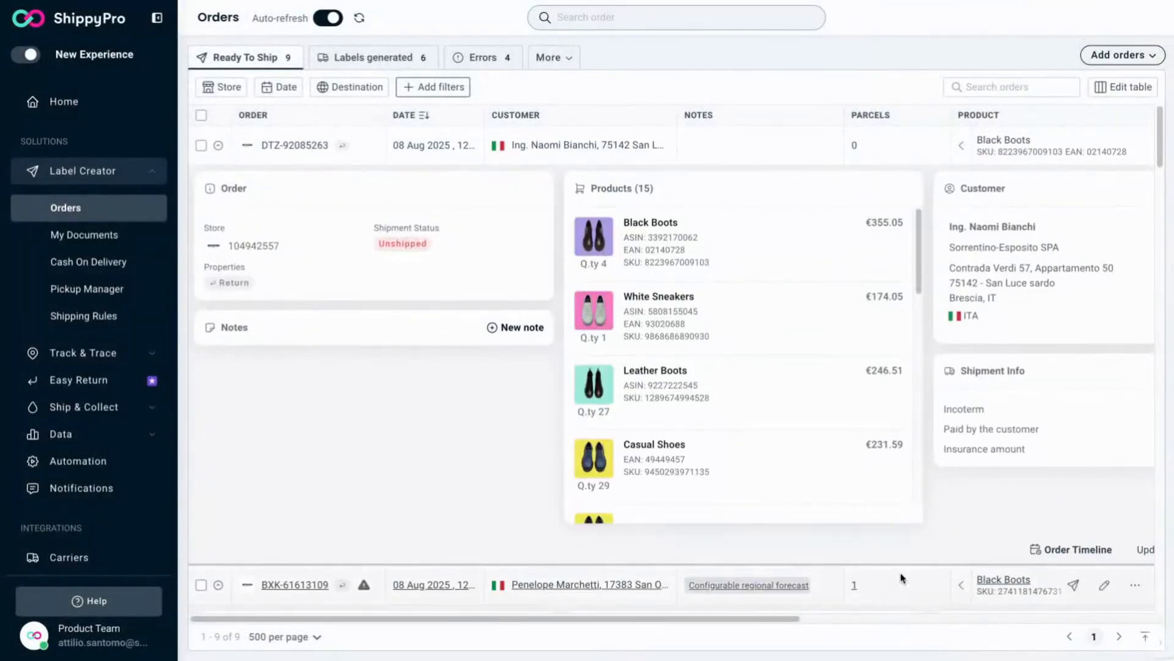
Step: Set the table's row density back to Small and save the table settings
scroll(938, 559, "down", 10)
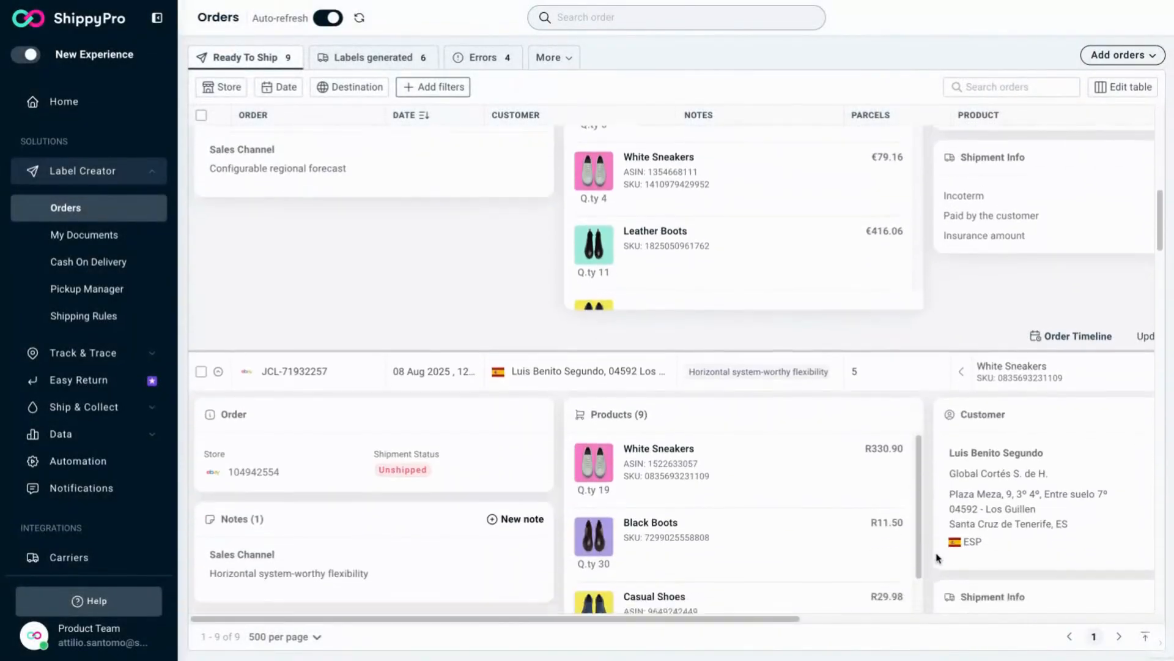
scroll(938, 558, "down", 5)
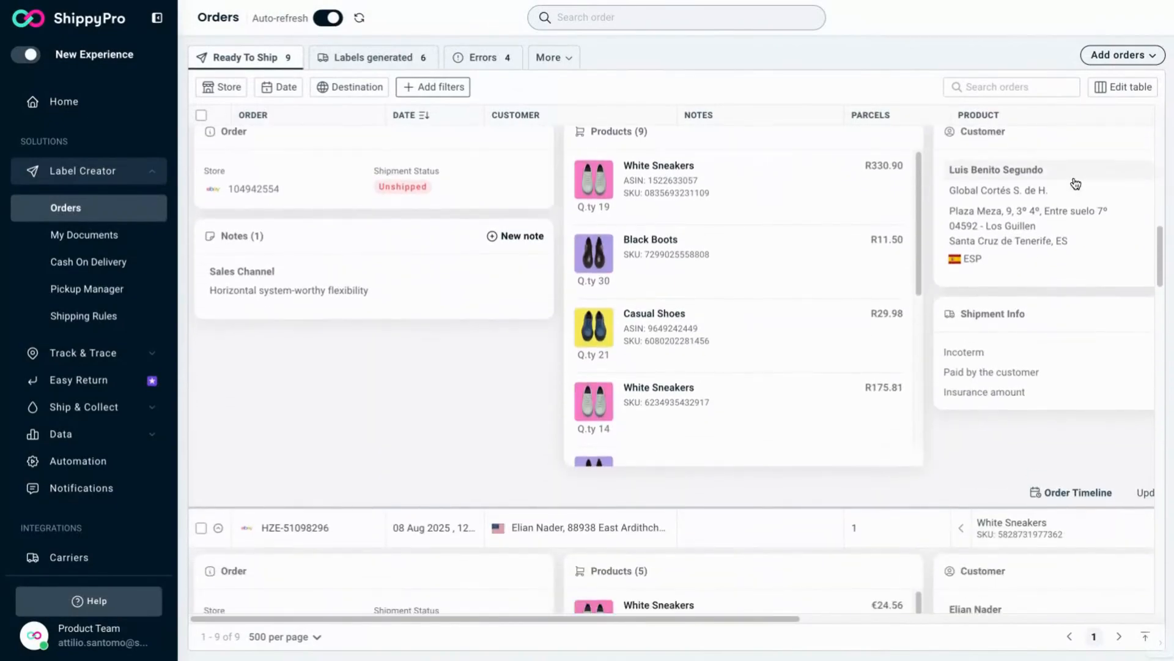
left_click(1129, 86)
left_click(1007, 144)
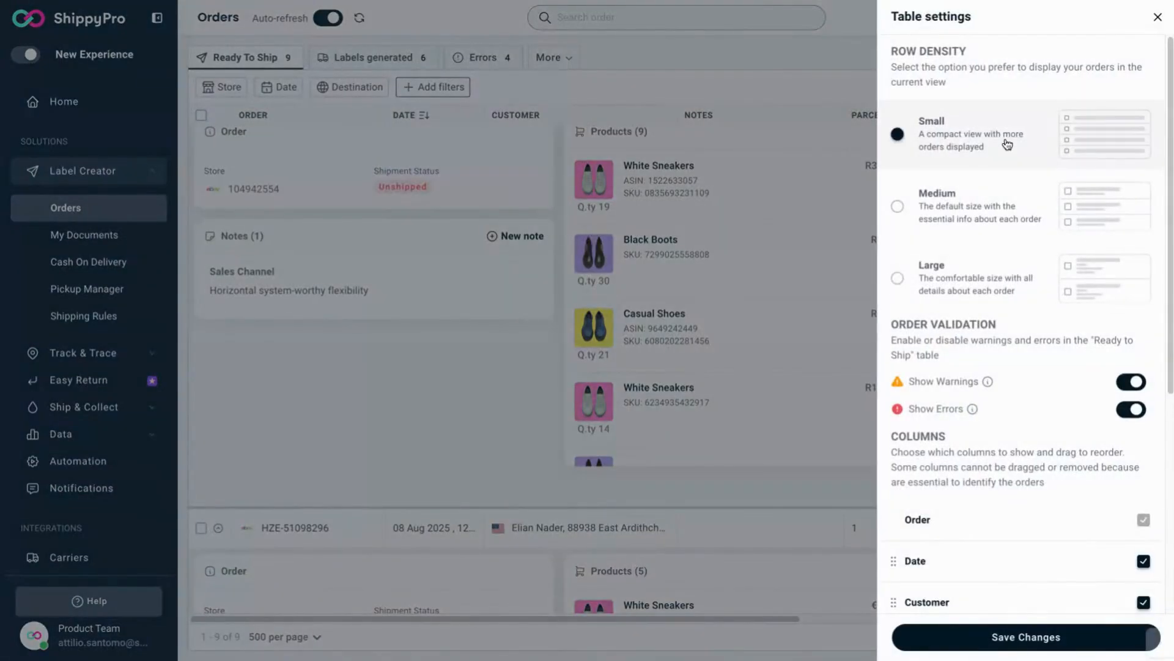
left_click(1009, 635)
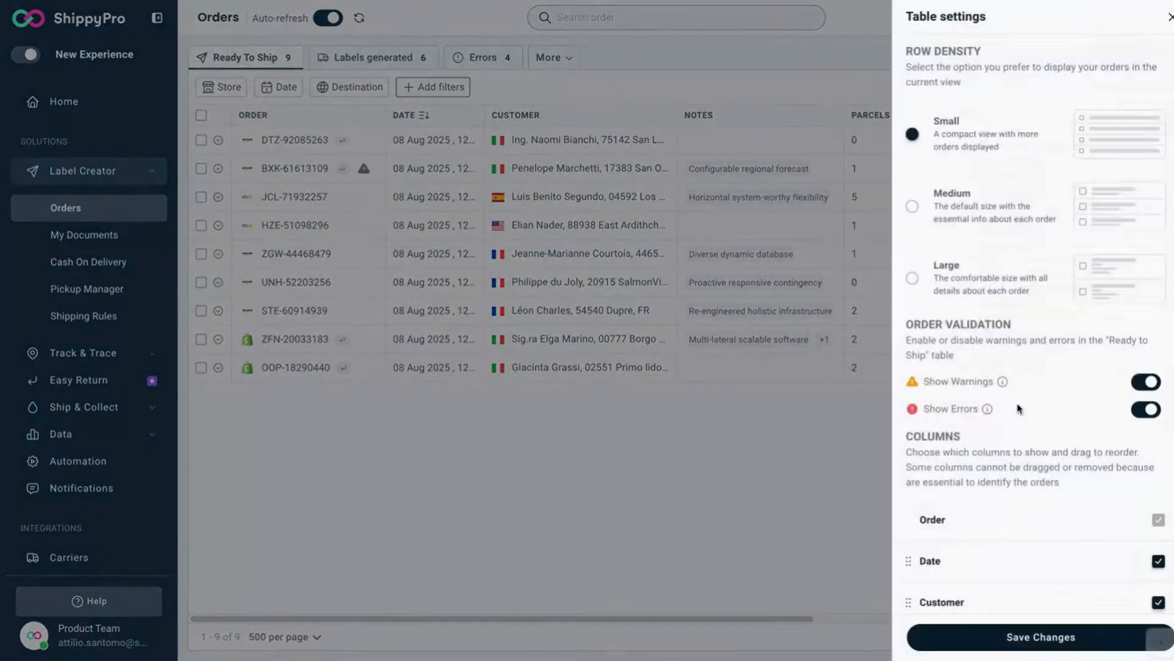
Step: Move the Customer column above the Date column and save the table settings
scroll(1017, 407, "down", 6)
left_click_drag(947, 262, 939, 219)
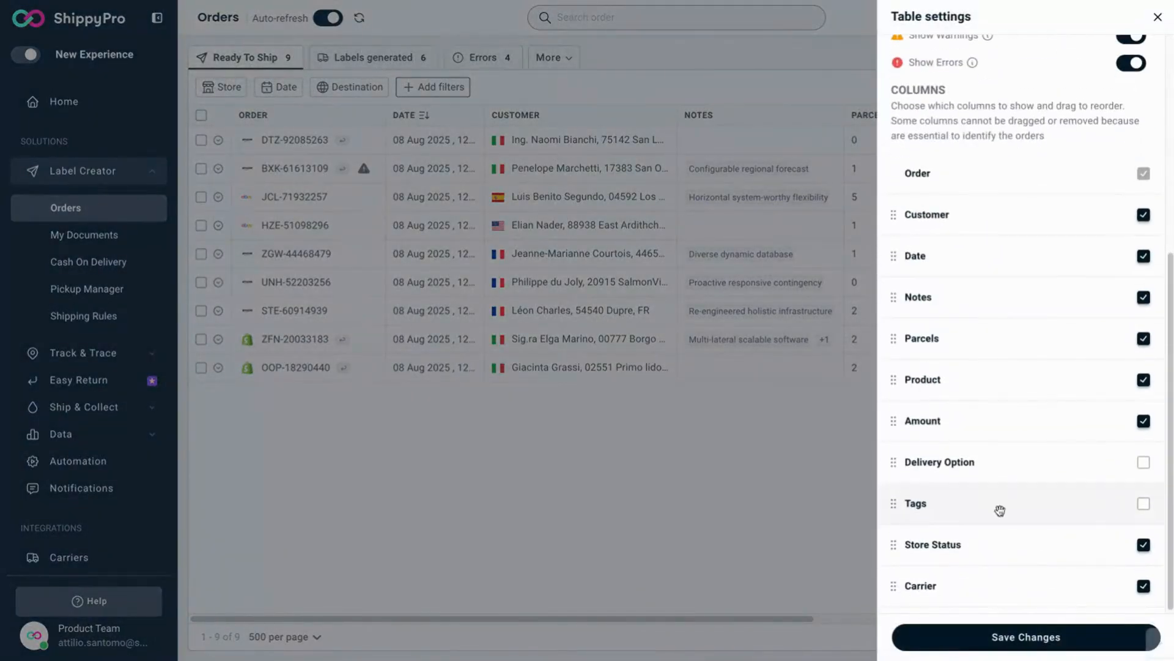
left_click(1004, 636)
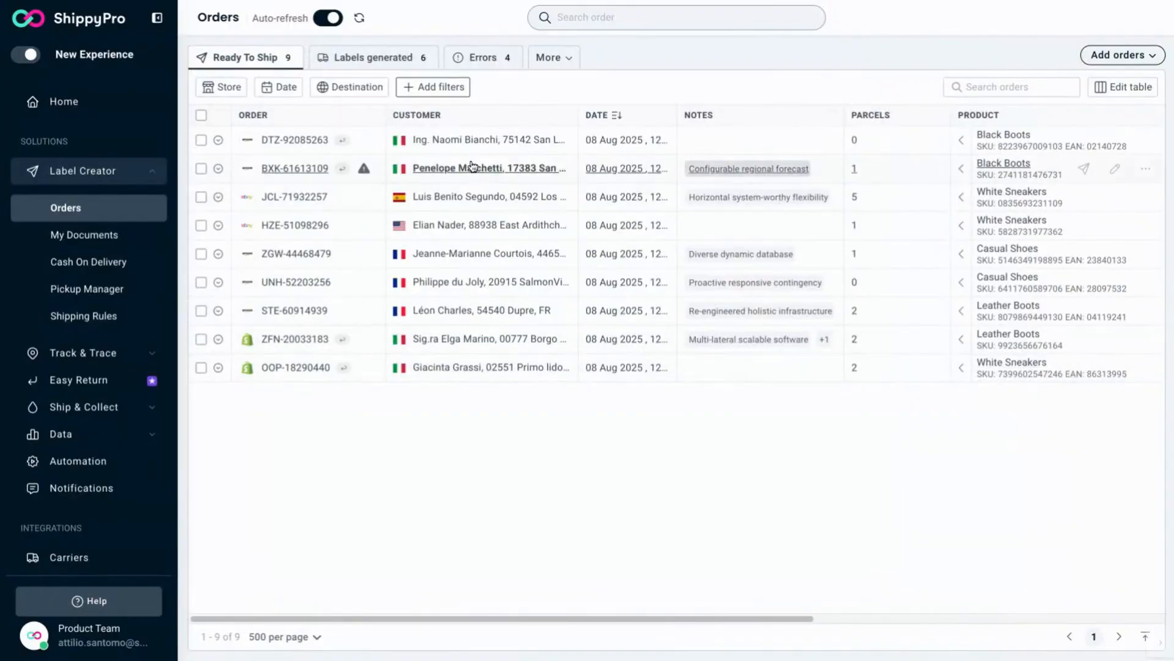
Step: Filter the orders to the Shopify store and EU destinations and show the results
left_click(439, 88)
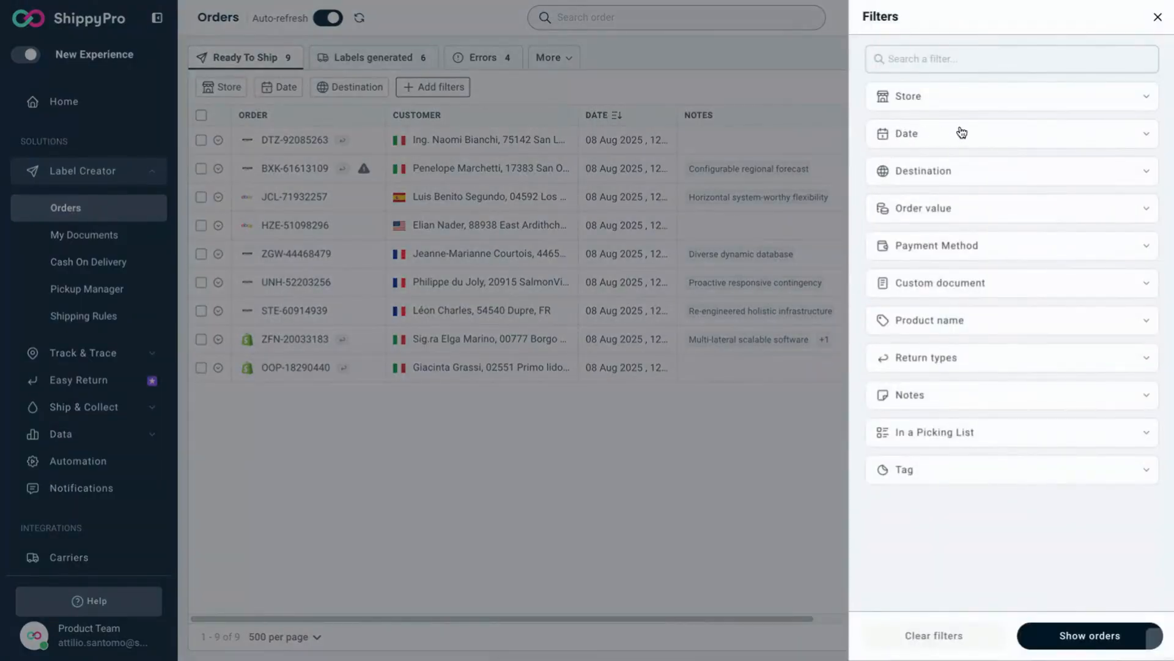
left_click(978, 105)
left_click(907, 189)
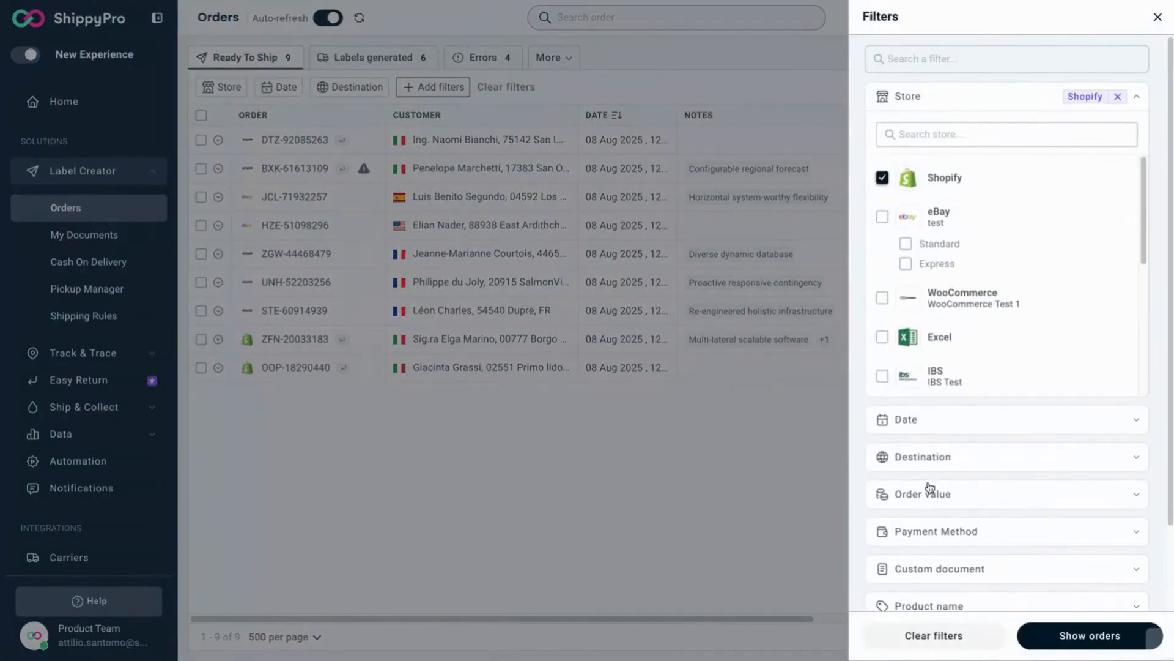
left_click(930, 457)
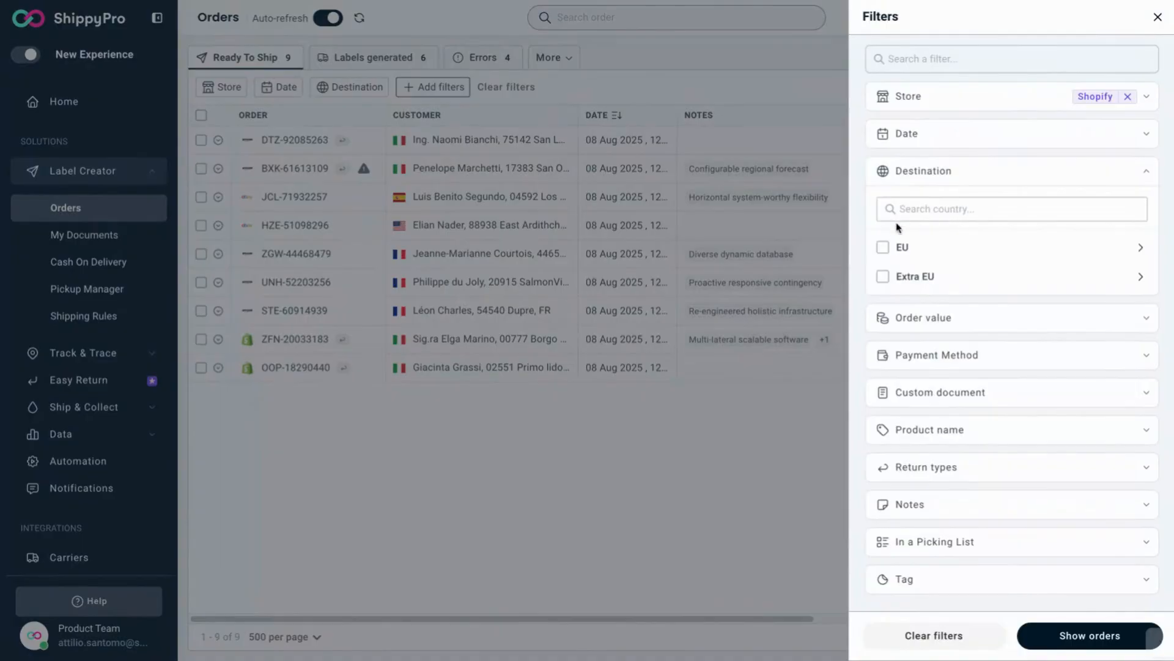
left_click(883, 248)
left_click(1057, 635)
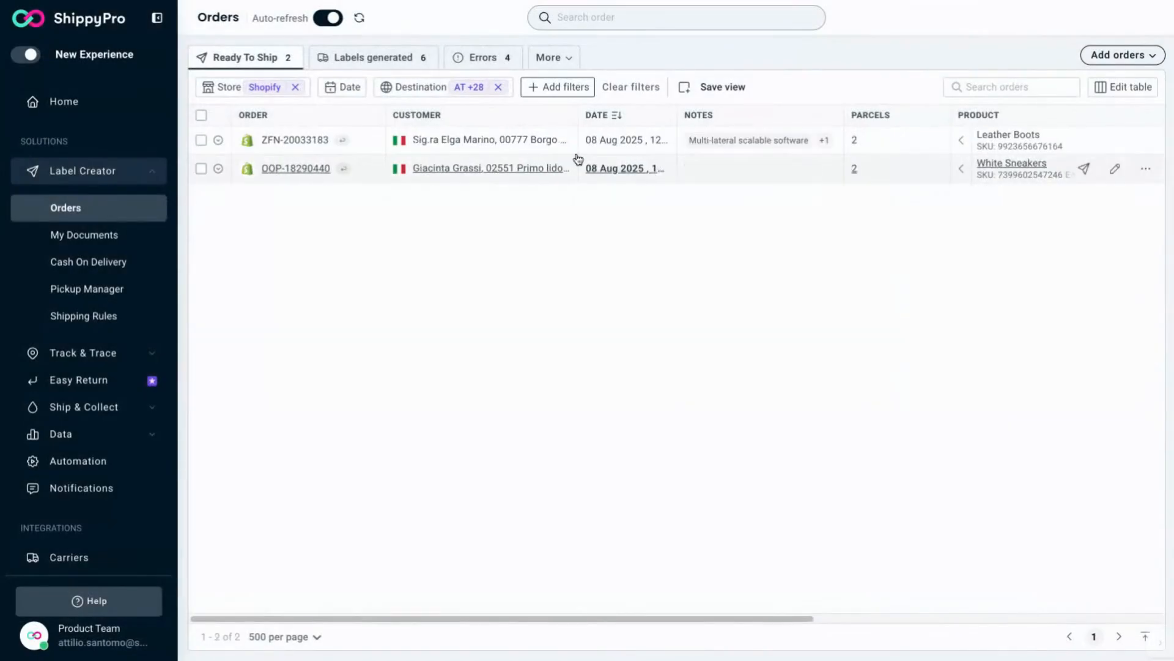
Step: Save the filtered orders as a custom view named Ready To Ship Shopify EU
left_click(416, 92)
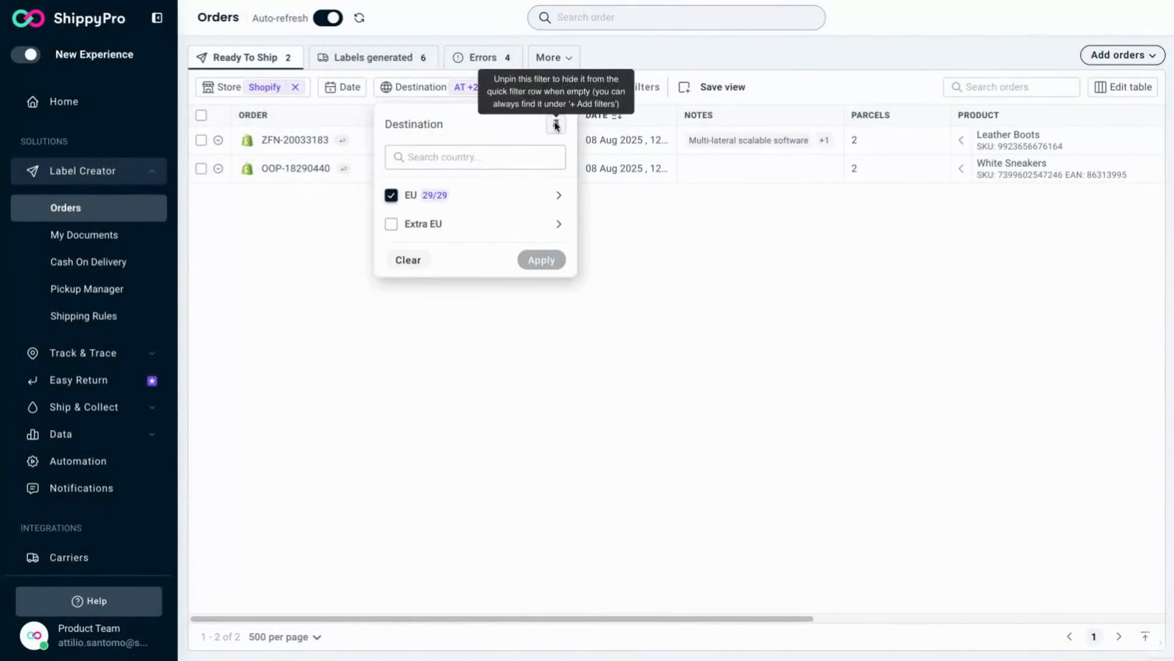
left_click(441, 89)
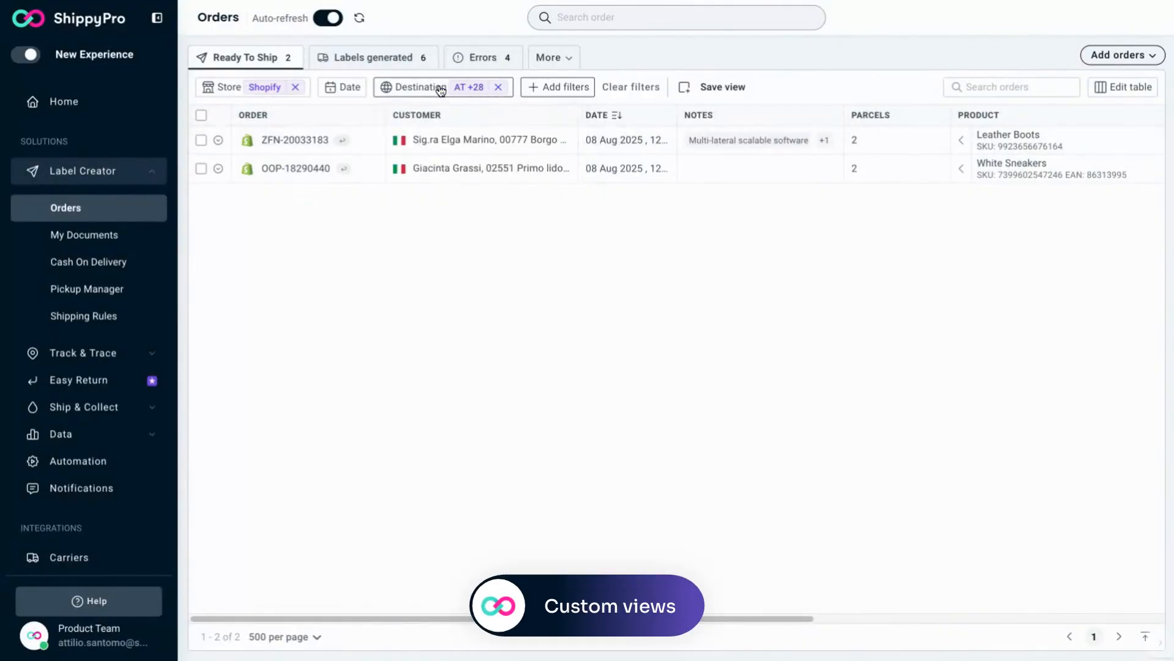
left_click(717, 93)
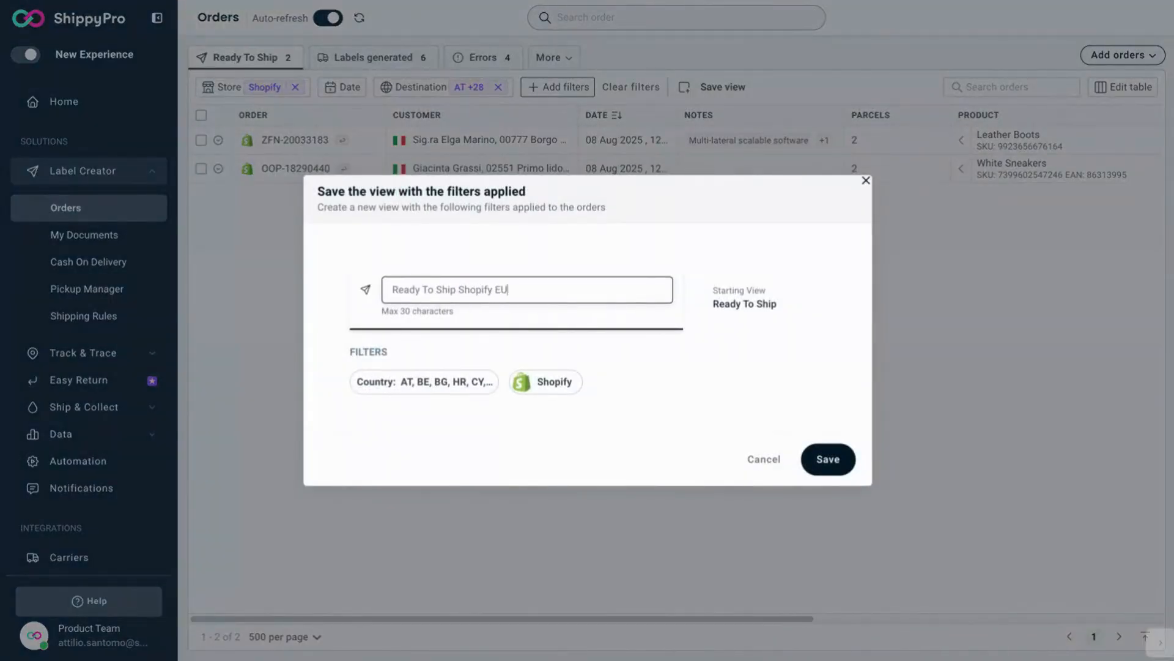
left_click(833, 470)
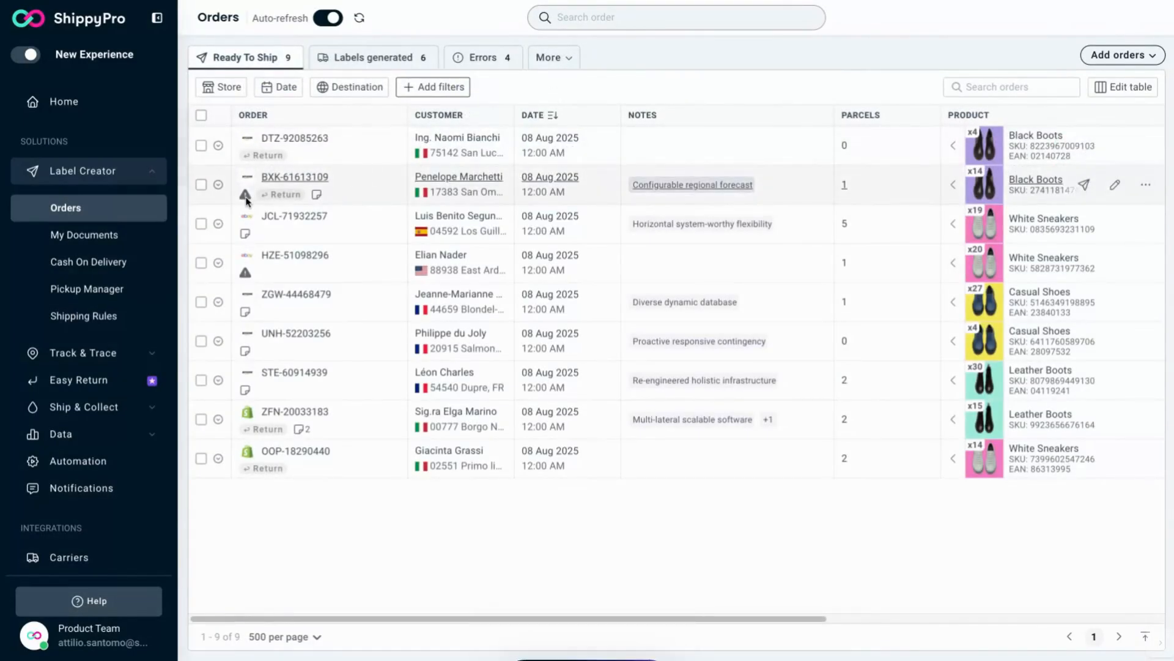
Step: Edit the warned order's recipient address, deleting the first word of Address 1, and save the address
mouse_move(247, 199)
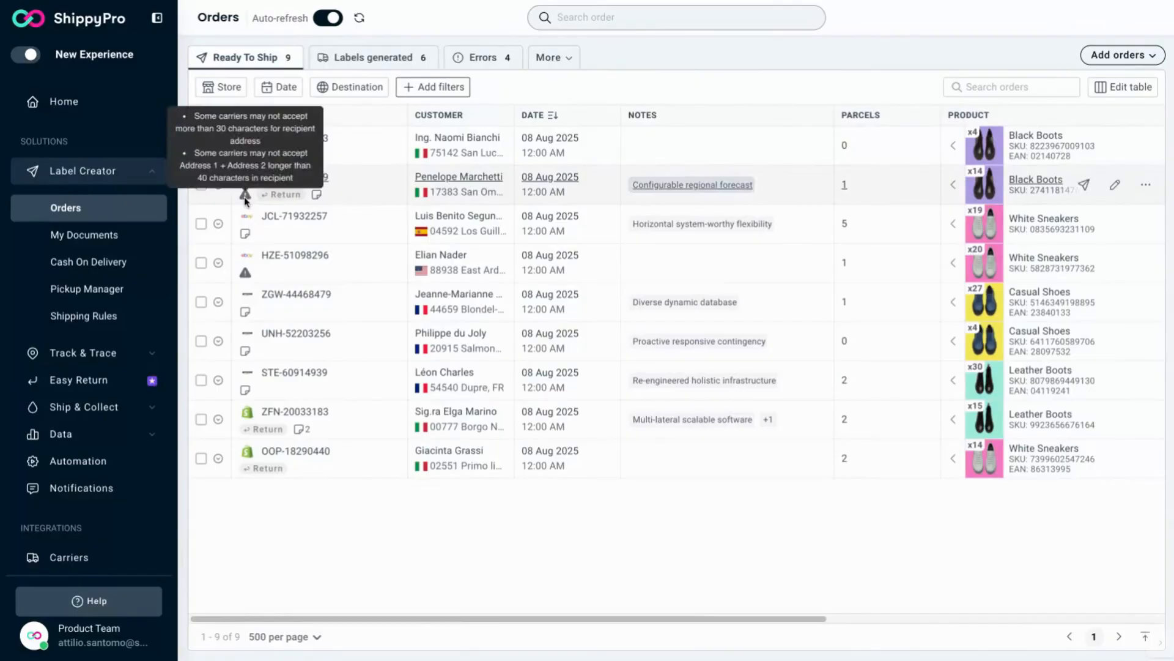
mouse_move(245, 275)
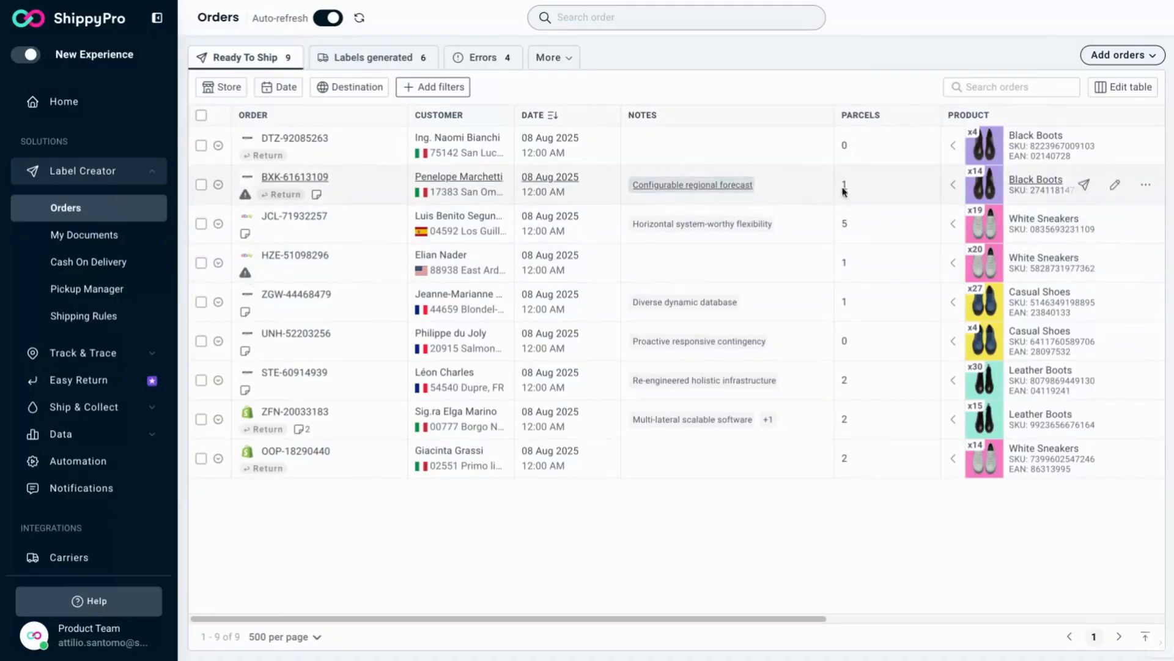
left_click(1116, 187)
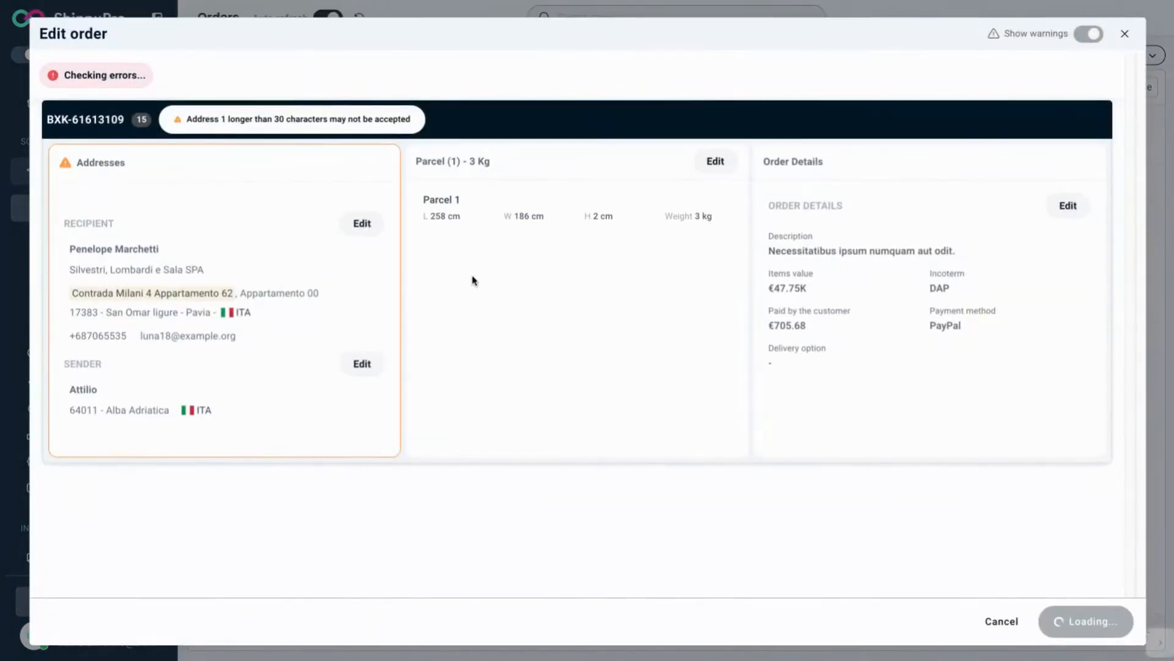
left_click(363, 224)
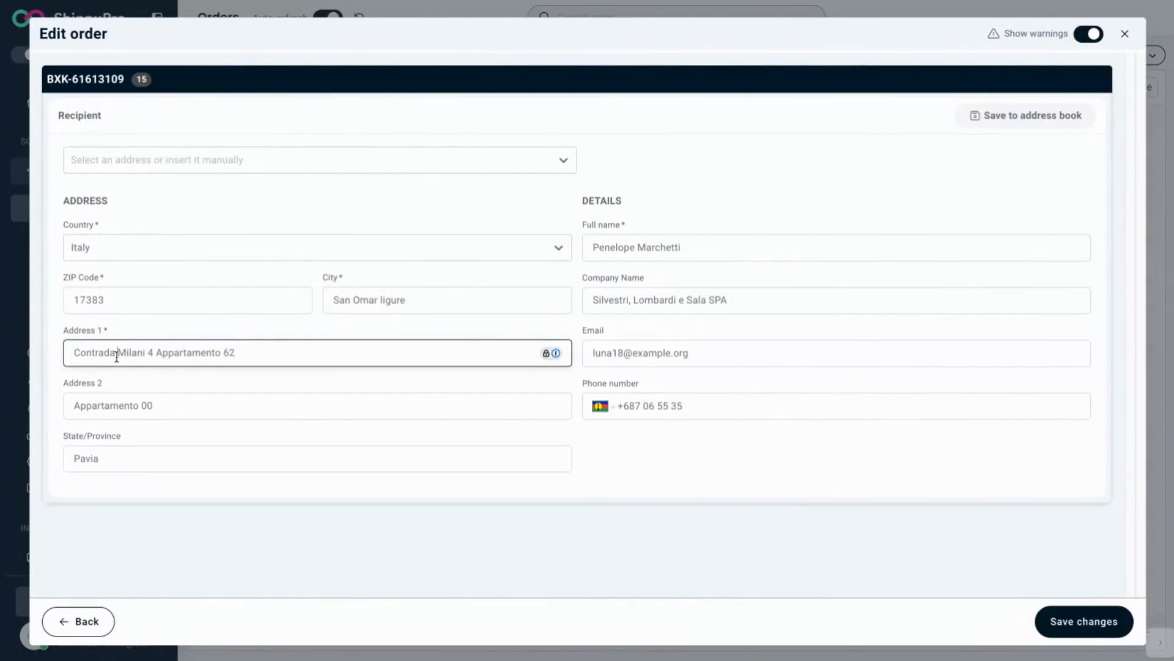
left_click_drag(118, 355, 53, 358)
key("BackSpace")
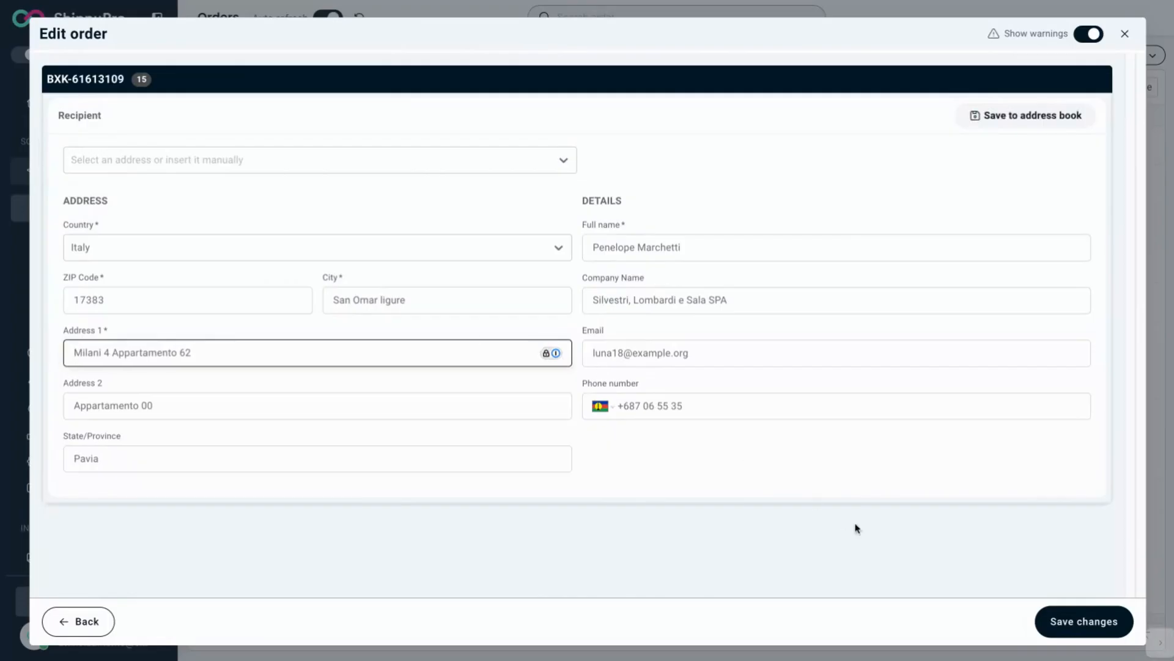
left_click(1047, 620)
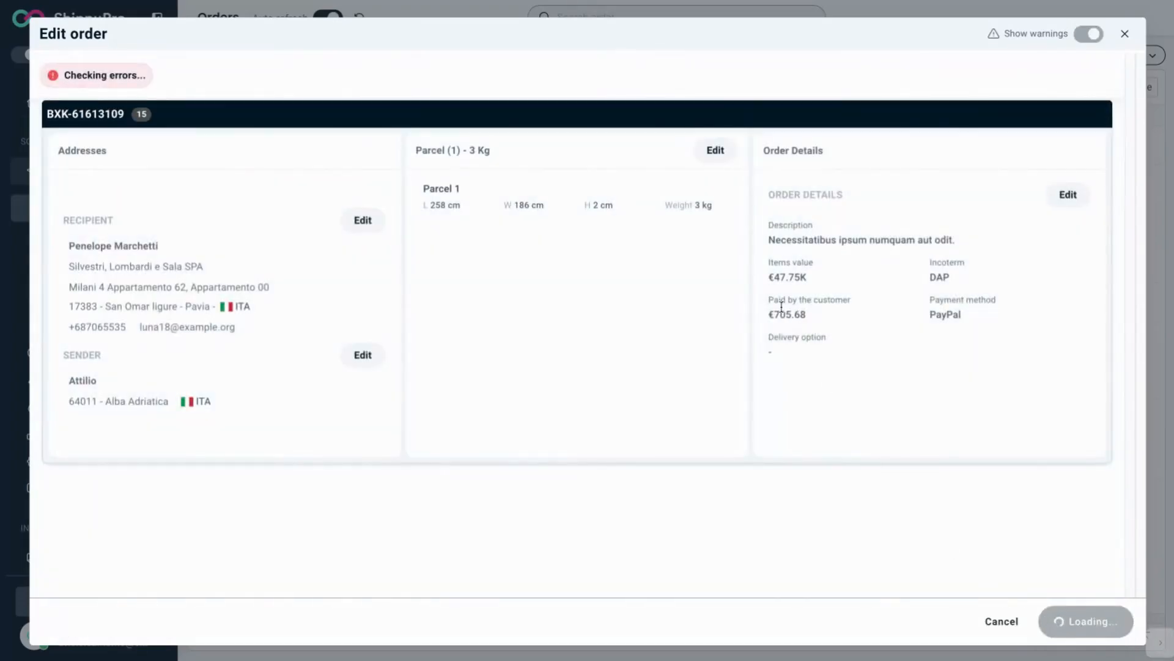
Step: Replace the order's parcel with the Predefined package preset (20 × 20 × 20 cm, 1 kg)
left_click(711, 123)
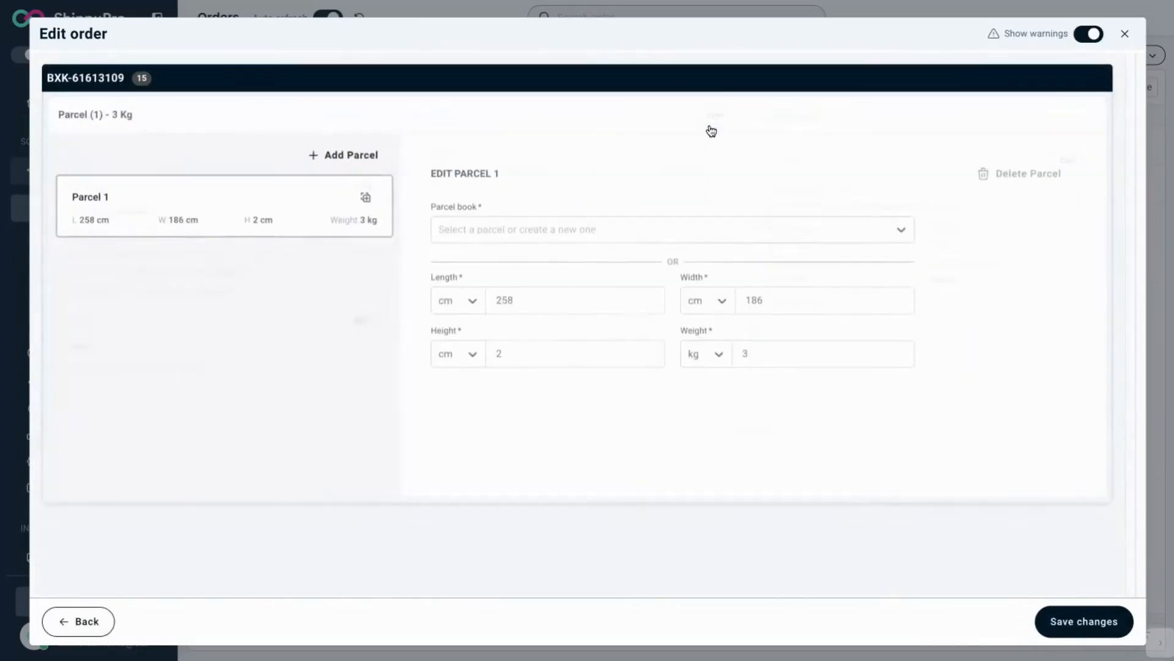
left_click(633, 230)
left_click(617, 267)
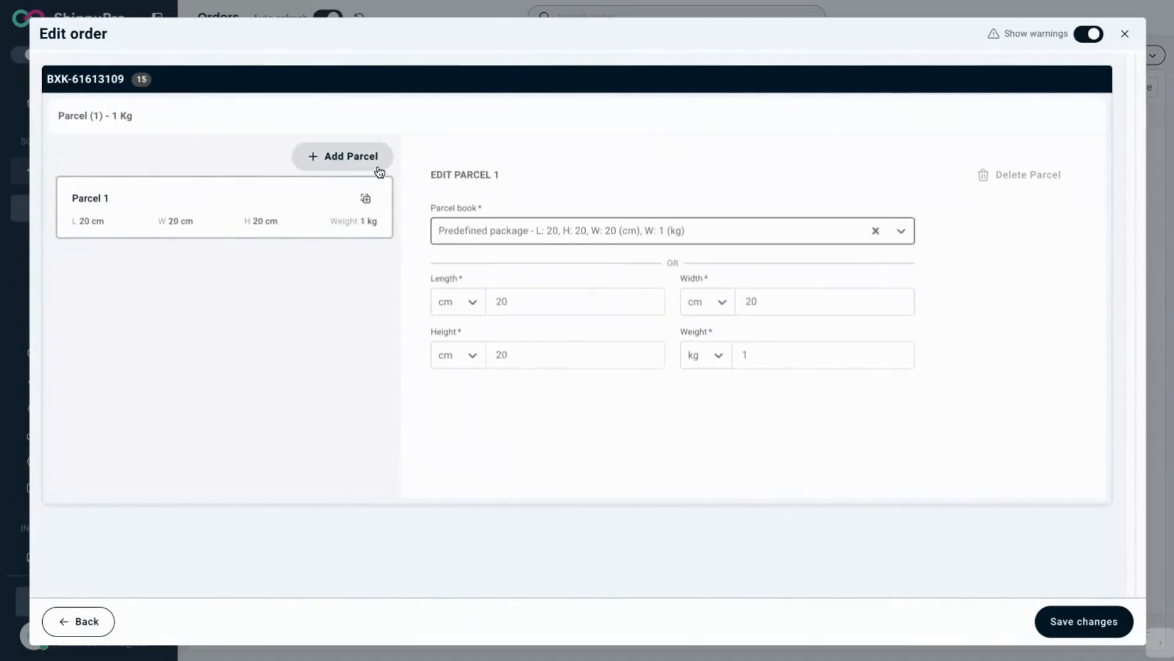
Step: Add a second parcel from the parcel 2 preset (10 × 10 × 10 cm, 3 kg) and confirm the order changes
left_click(352, 157)
left_click(505, 236)
left_click(548, 297)
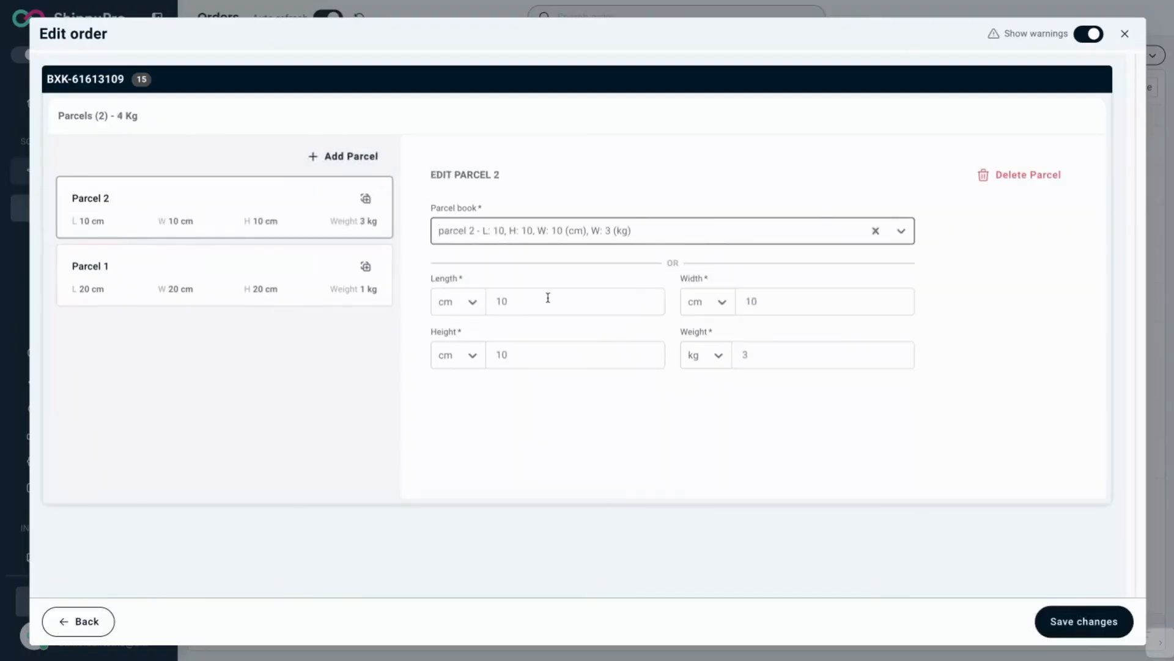
left_click(1061, 621)
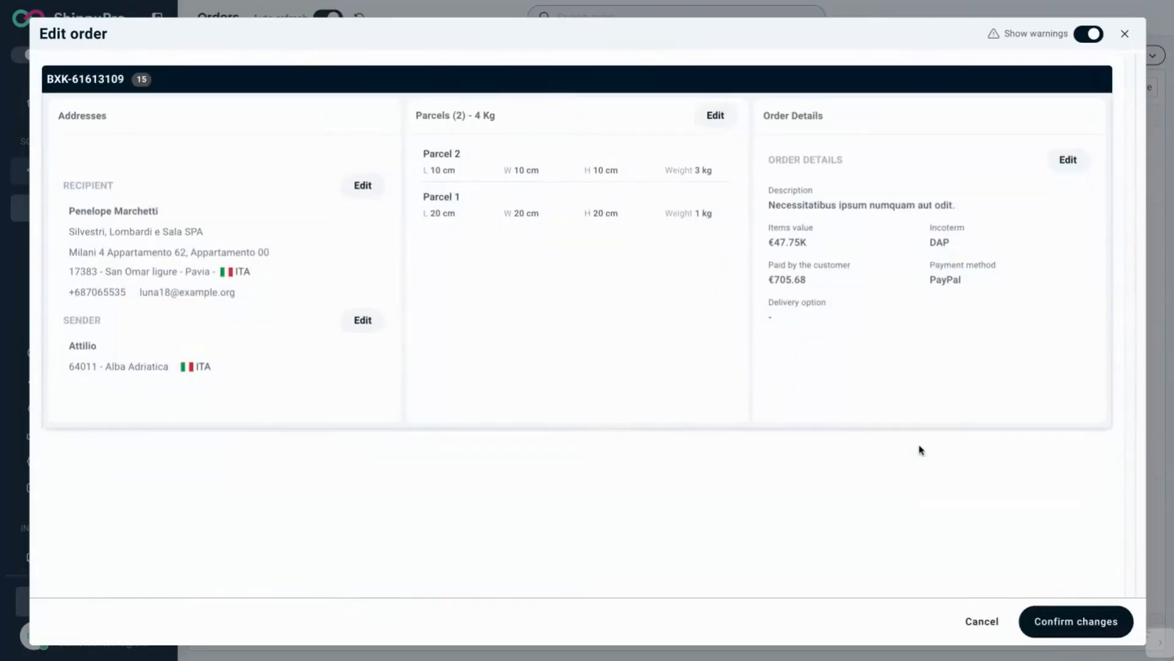
left_click(1047, 617)
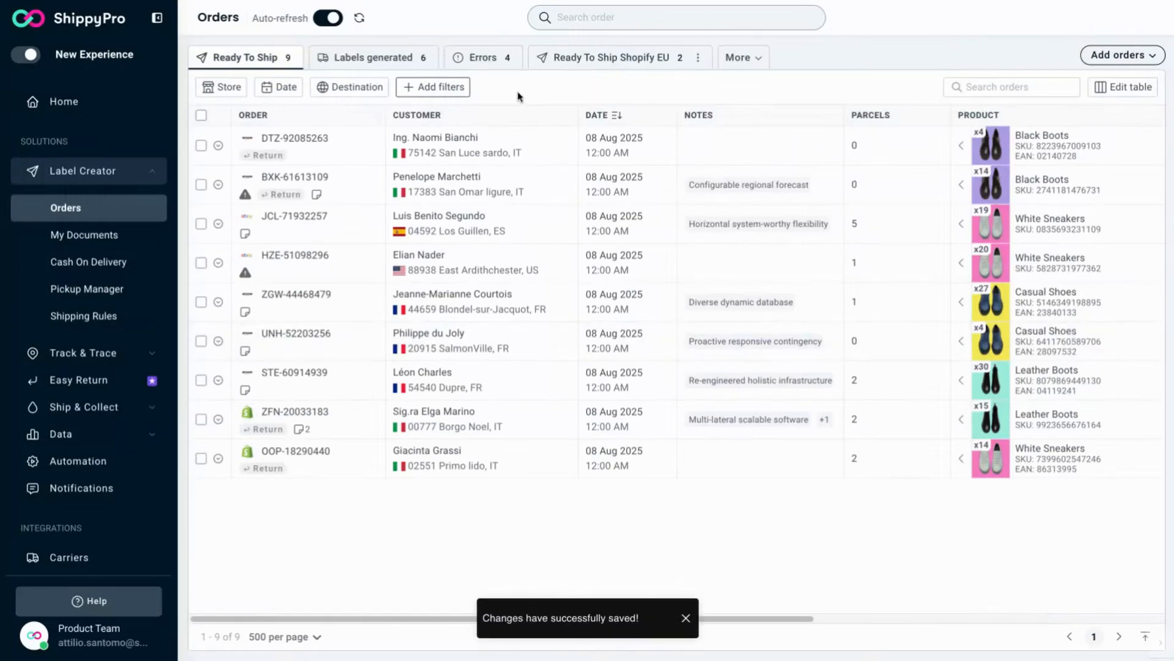
Step: Open the Edit & Ship again action for the first order in Labels generated
left_click(383, 60)
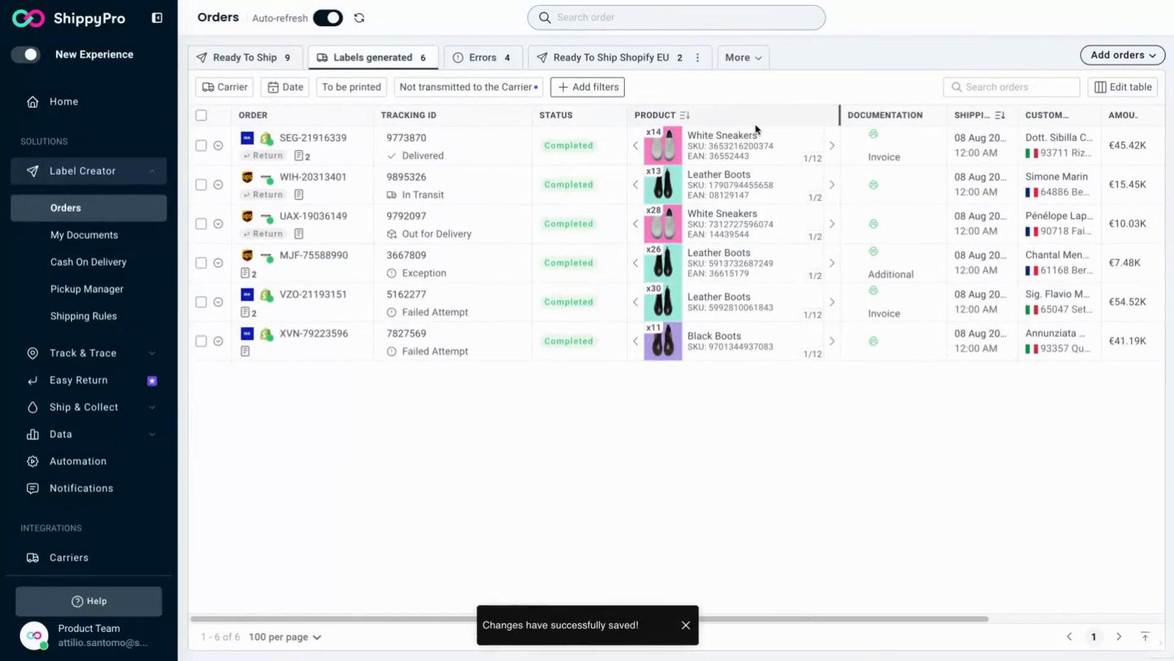
left_click(1141, 146)
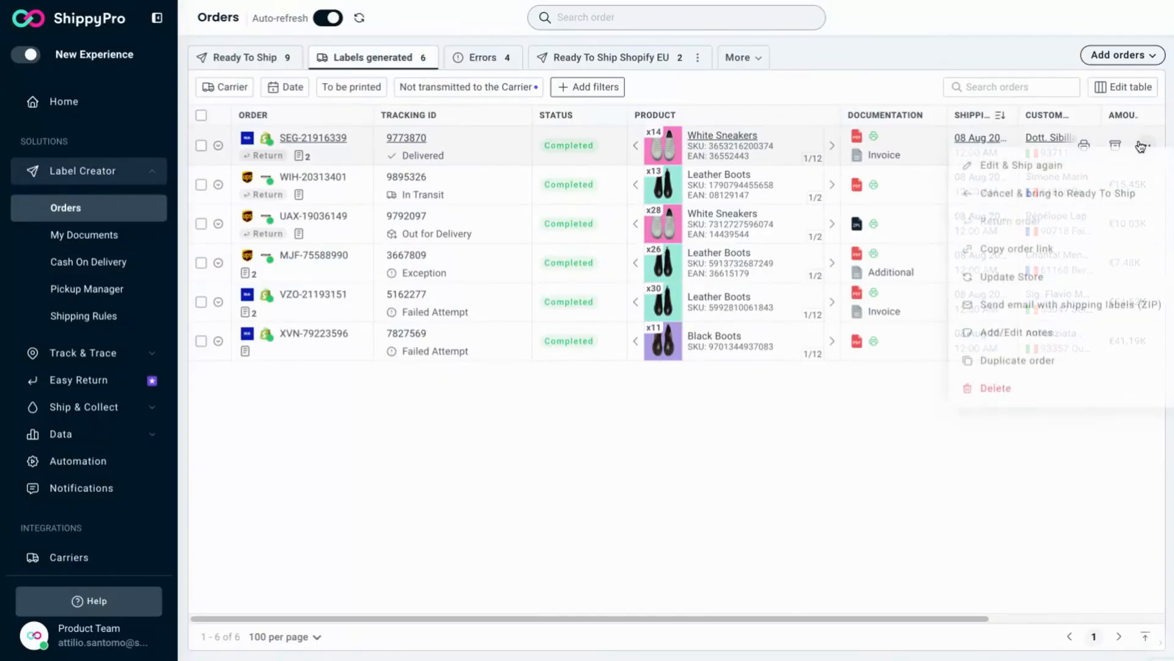
left_click(1036, 170)
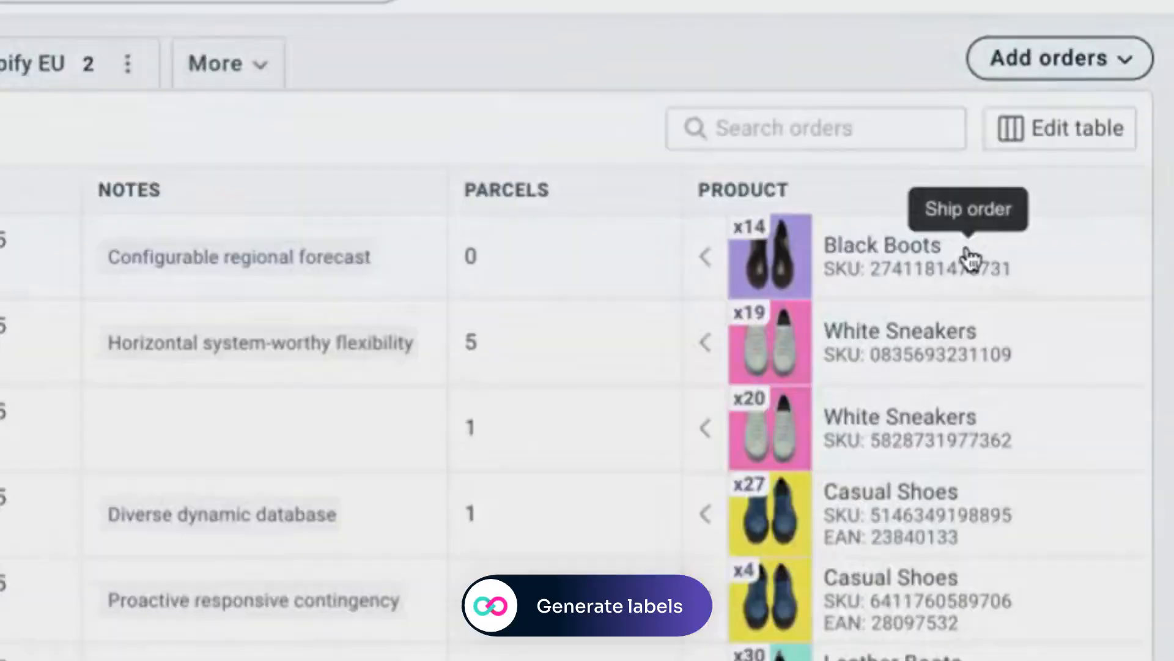
Step: Ship the Black Boots order with the Poste Delivery Business rate and generate its label
left_click(922, 306)
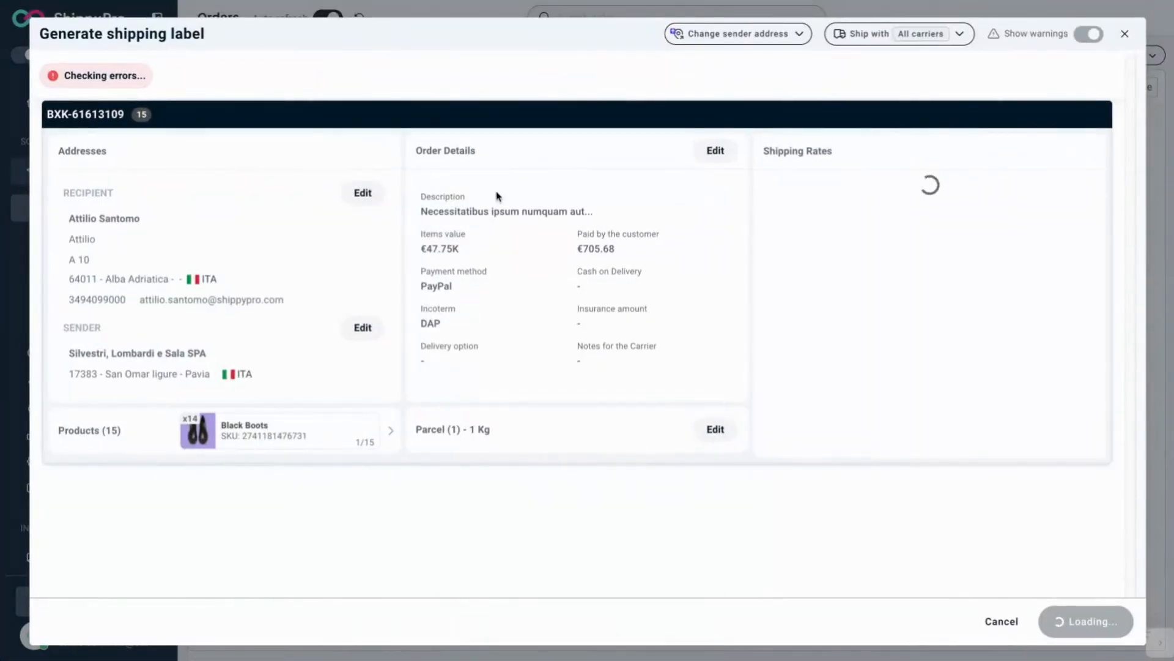
left_click(822, 193)
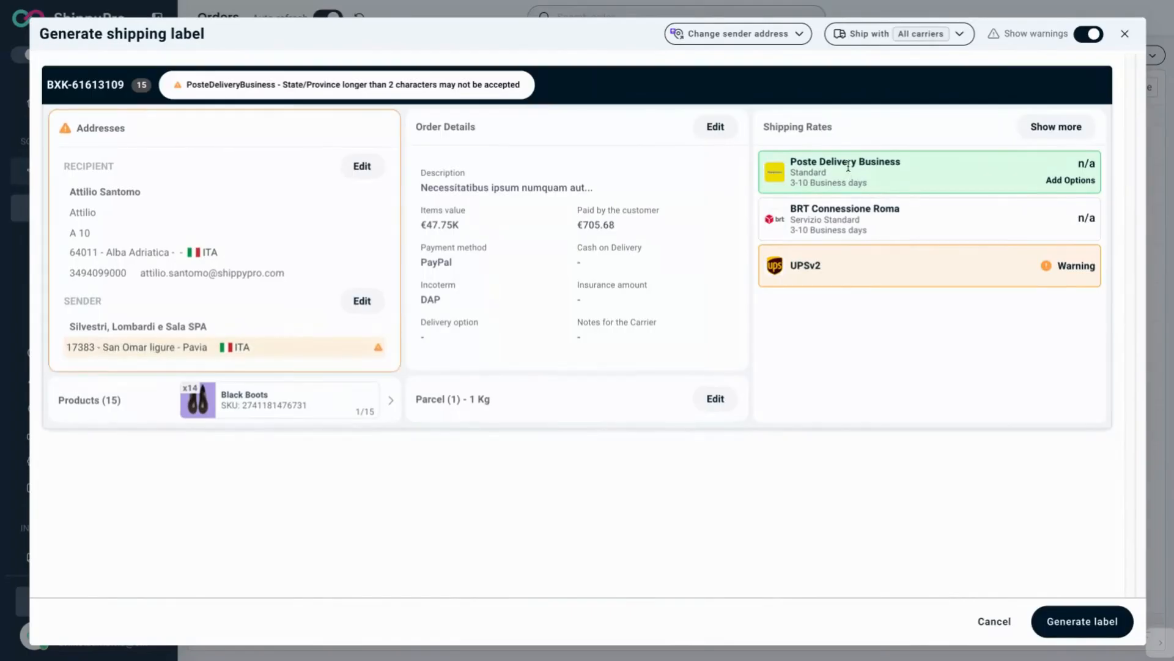
left_click(844, 231)
left_click(1080, 620)
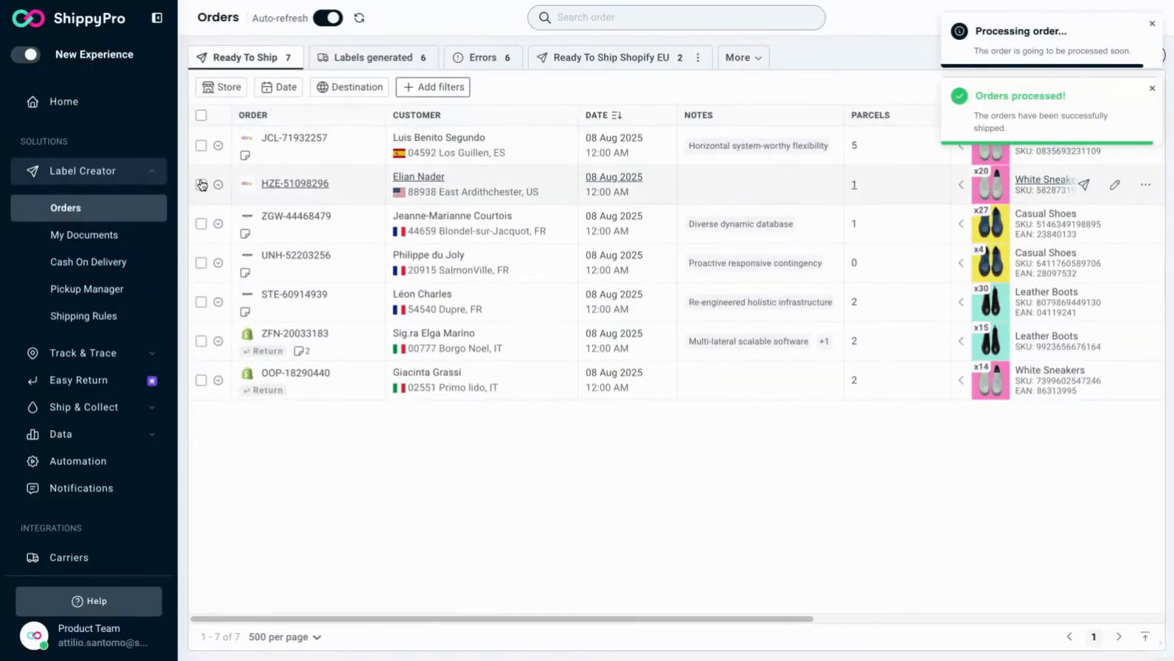
Step: Select the White Sneakers, Casual Shoes and second Casual Shoes orders and start generating their three labels
left_click(202, 145)
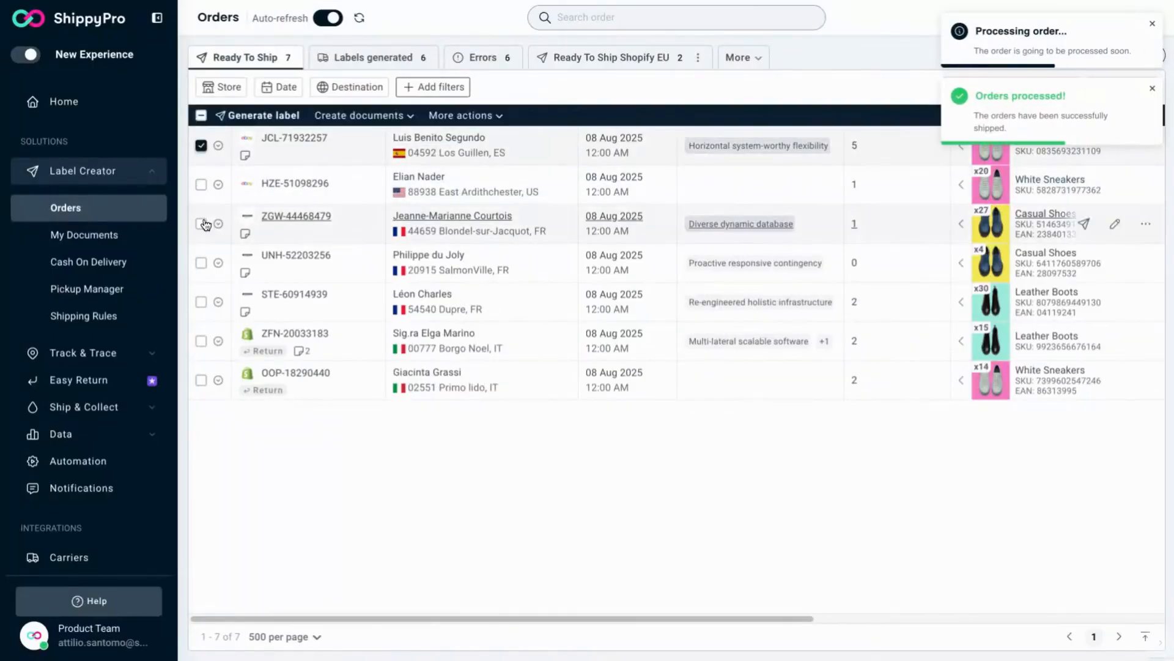
left_click(202, 225)
left_click(201, 262)
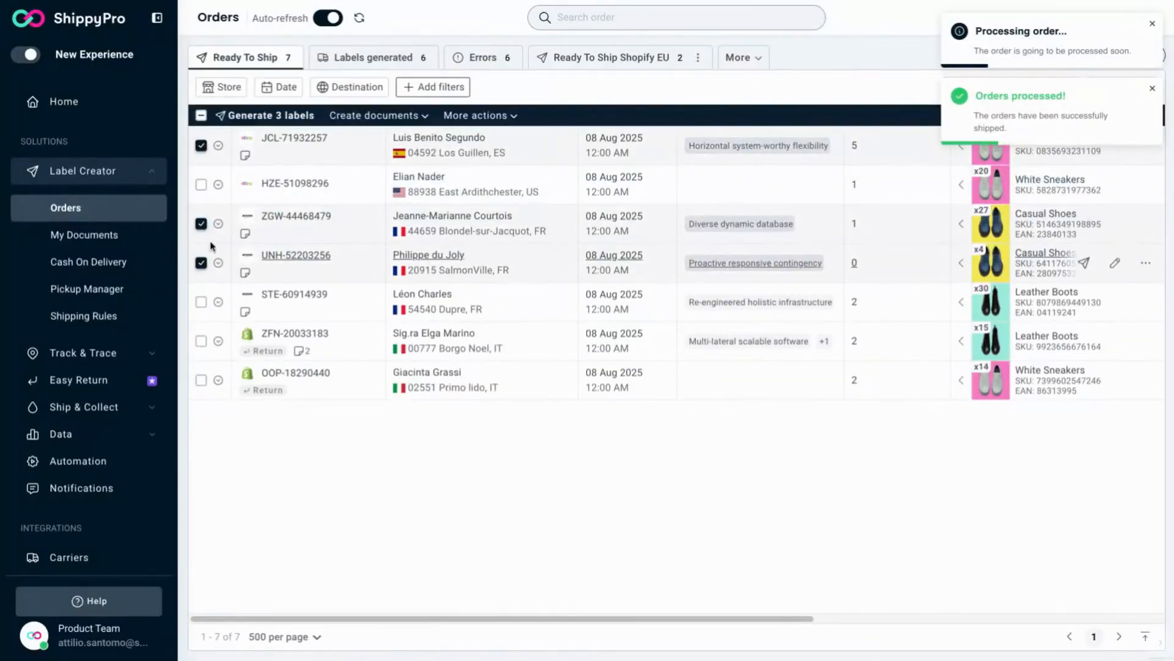
left_click(283, 116)
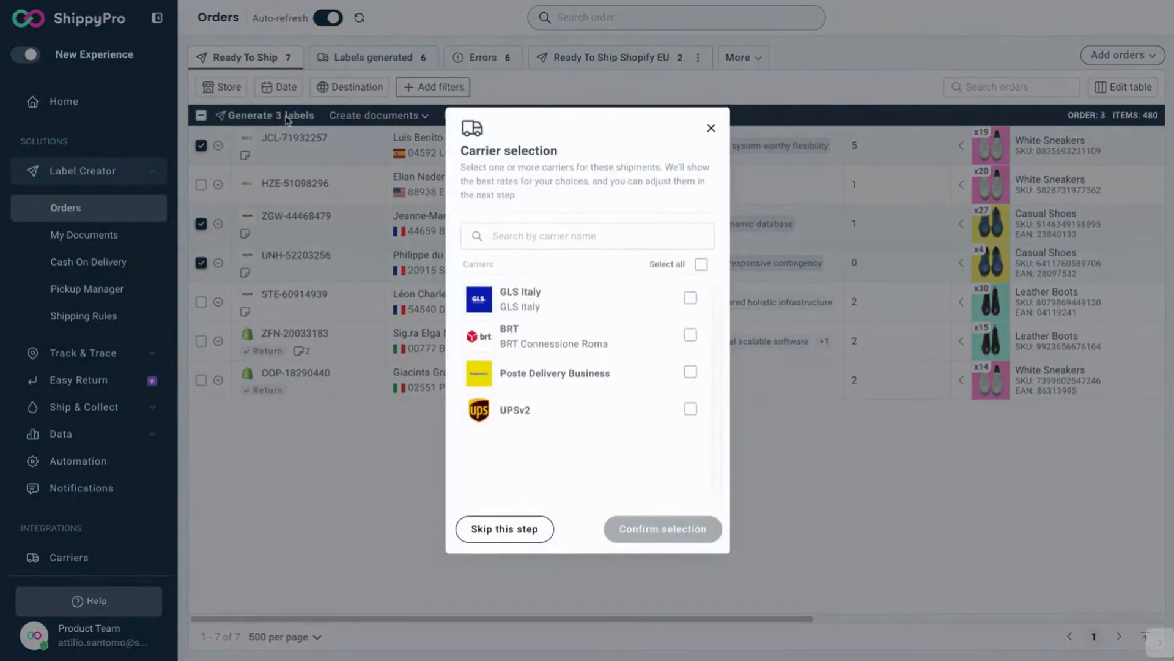
Step: Skip the carrier selection step for the batch after toggling the carrier checkboxes
left_click(691, 298)
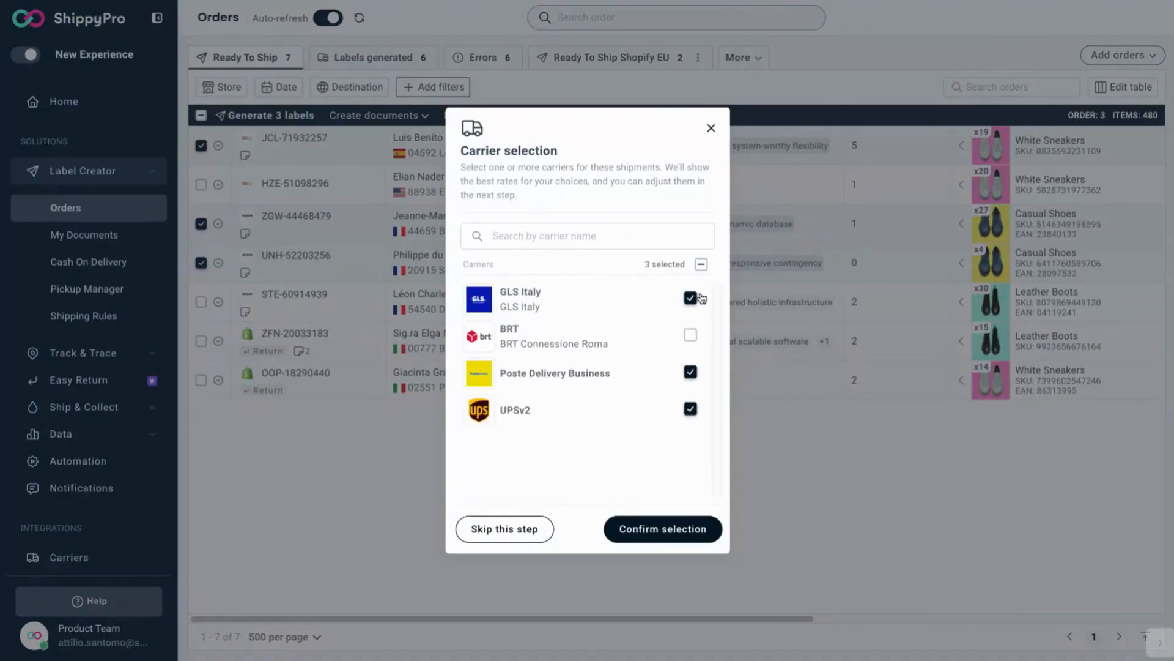
left_click(701, 265)
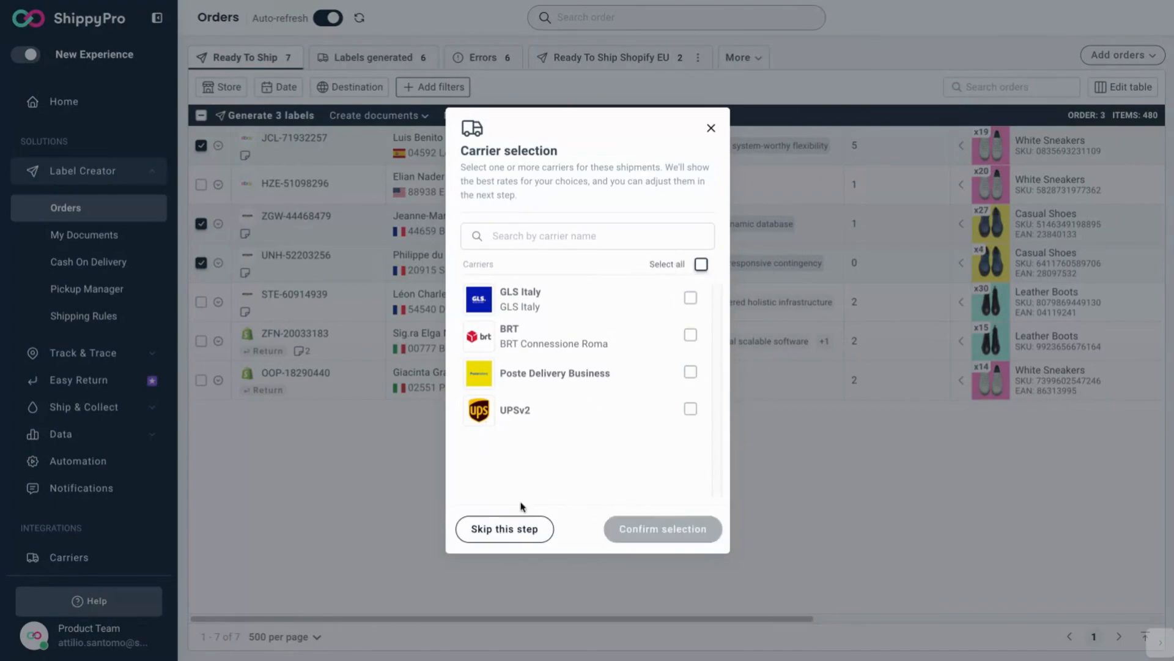
left_click(506, 530)
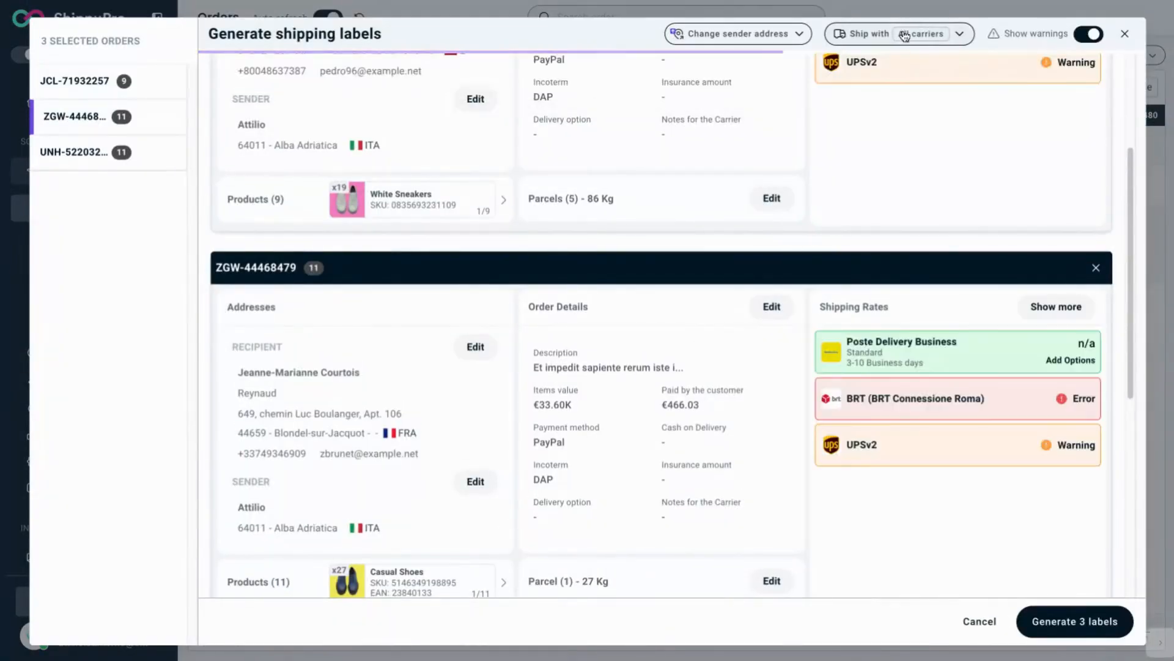
Step: Restrict the batch's carriers by deselecting GLS Italy and apply the choice to the rates
left_click(960, 35)
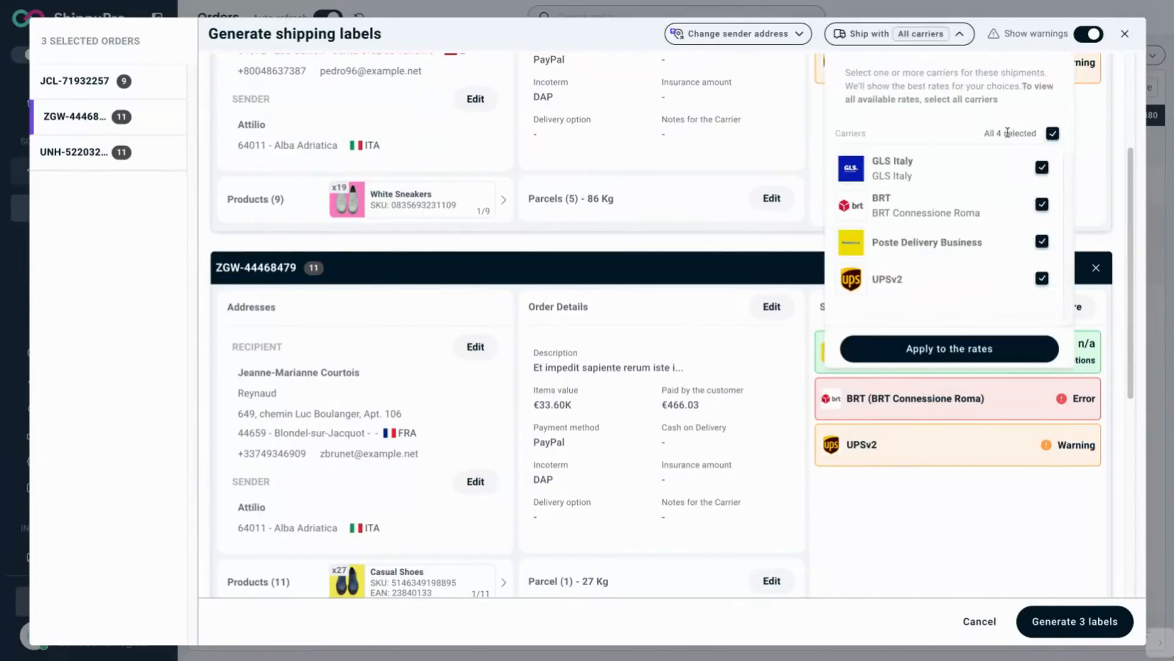
left_click(1042, 168)
left_click(1004, 348)
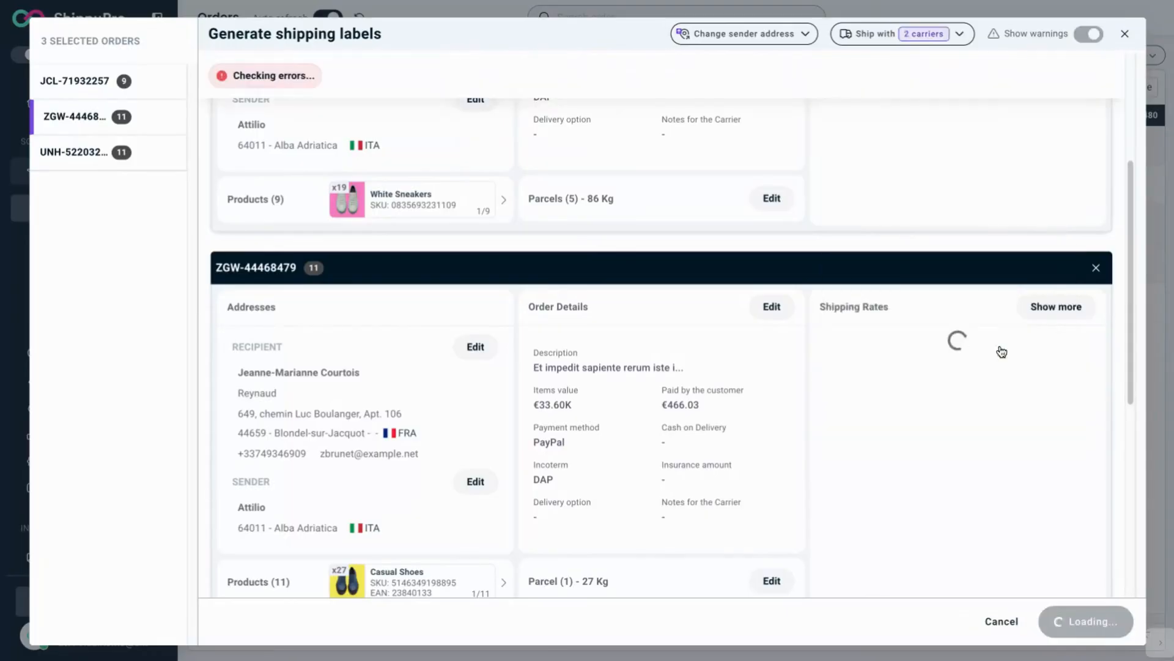
Step: Generate the 3 labels for the selected orders
scroll(971, 212, "down", 10)
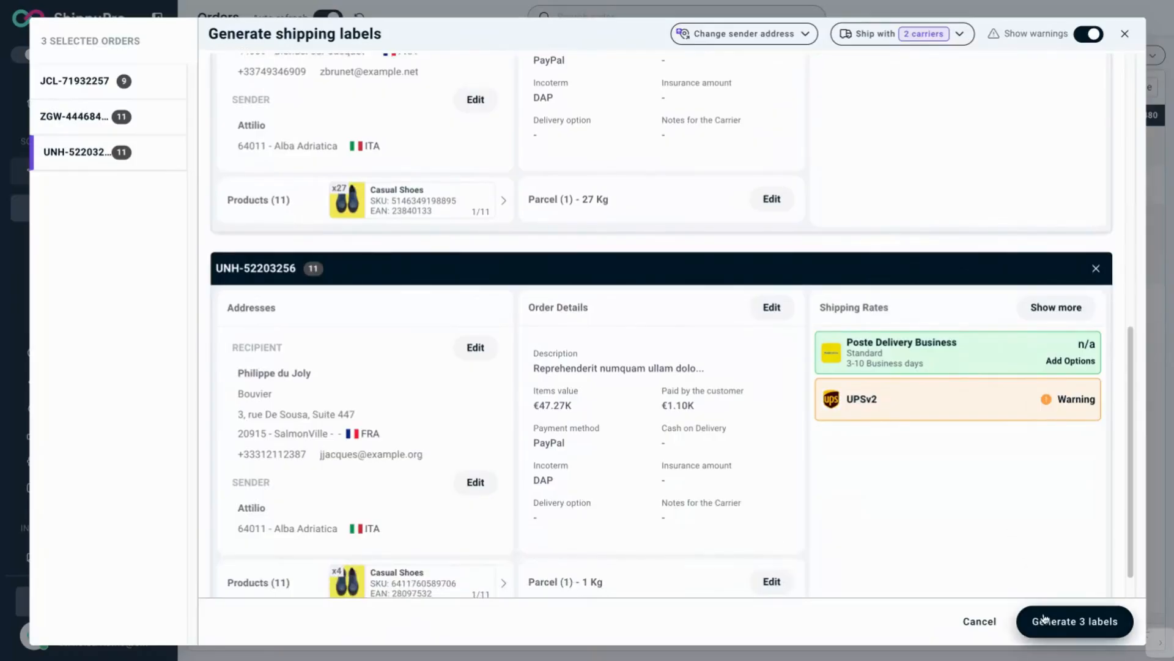
left_click(1078, 621)
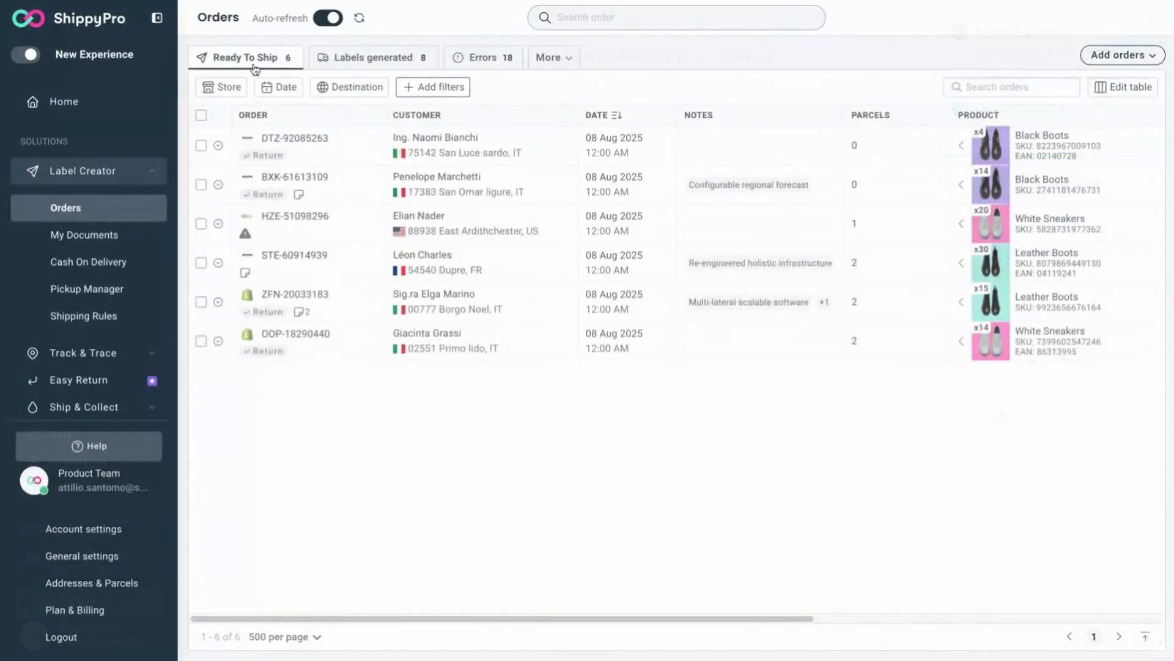
Step: In Labels generated, print the first order's label using the A4 4 labels layout
left_click(371, 64)
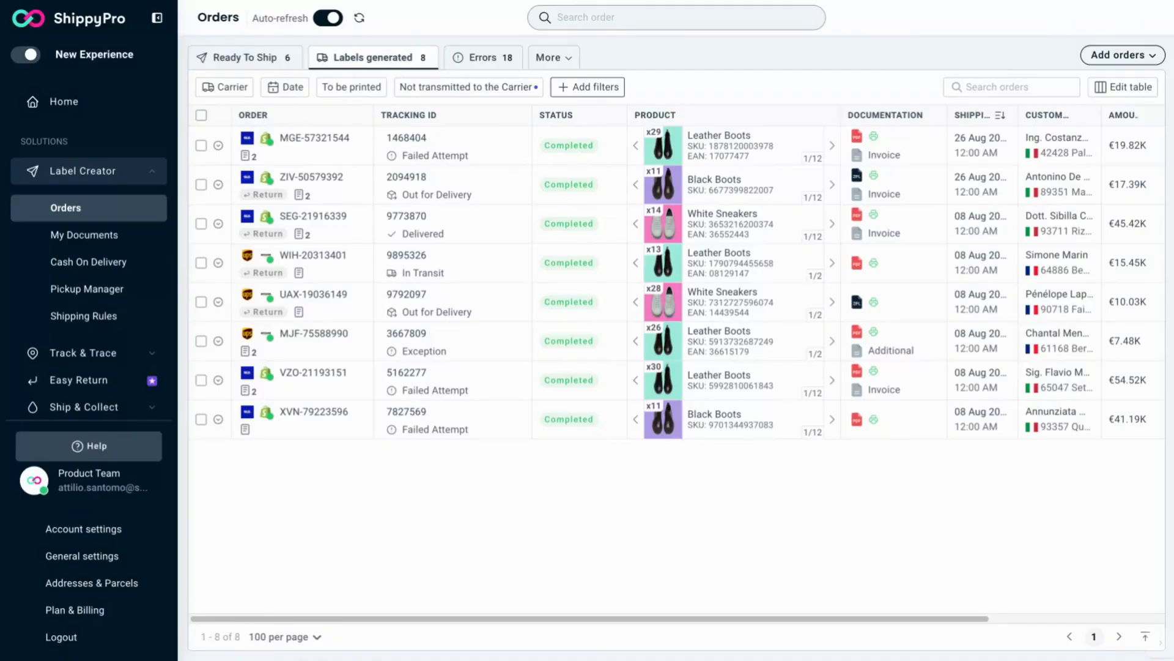
mouse_move(944, 156)
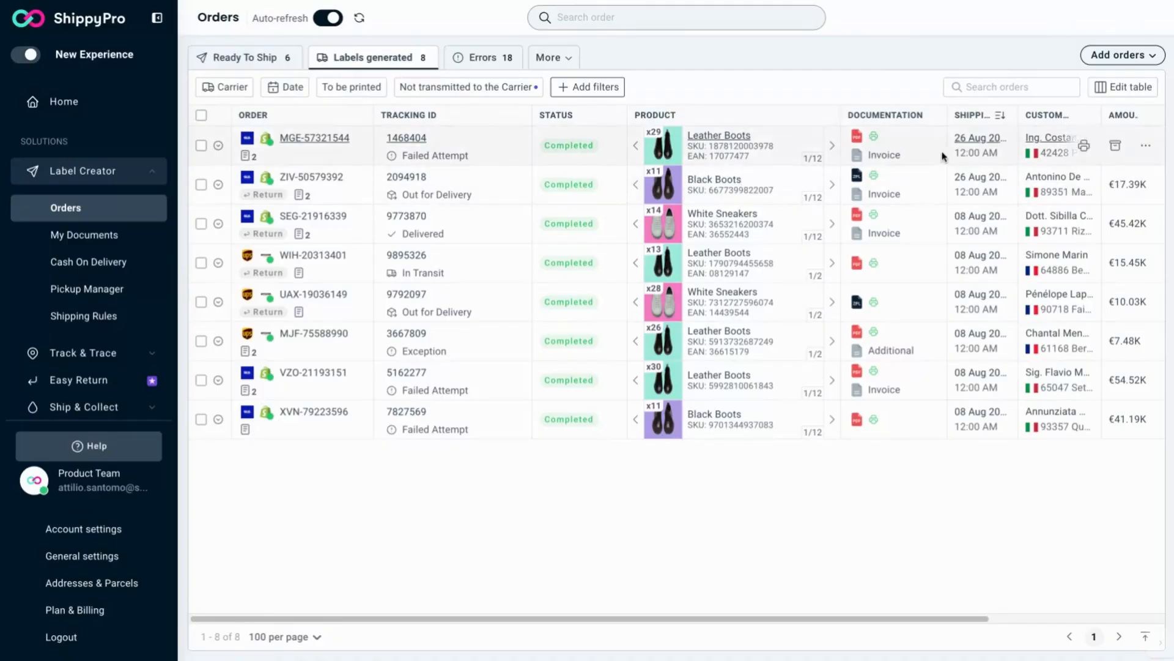
left_click(1087, 147)
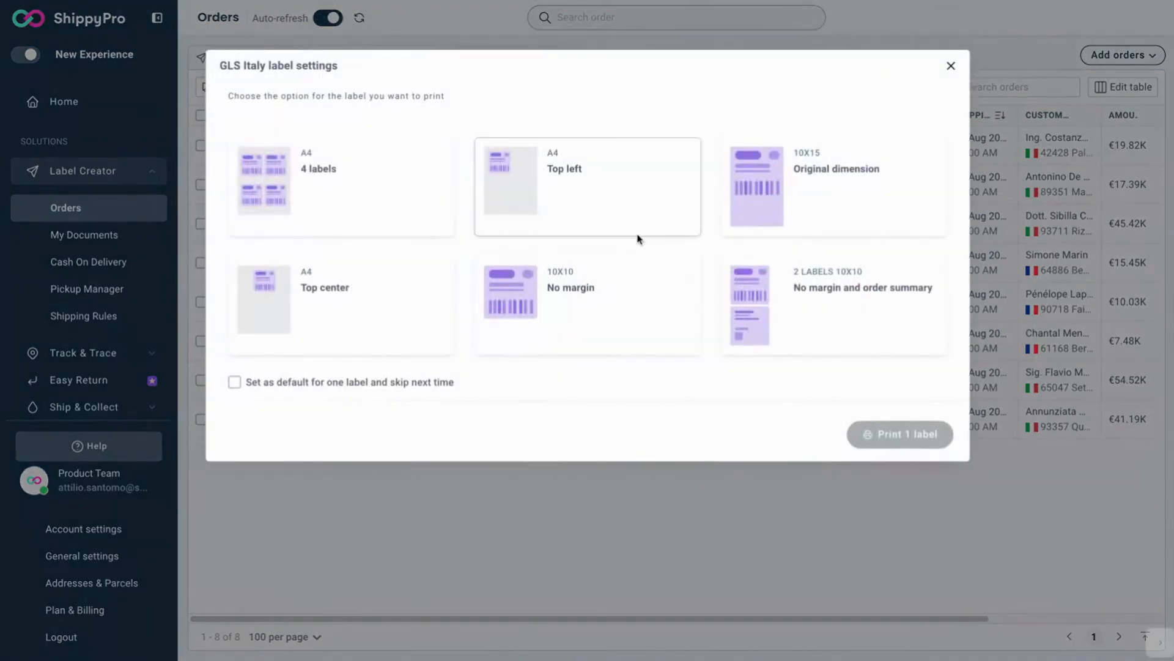
left_click(495, 216)
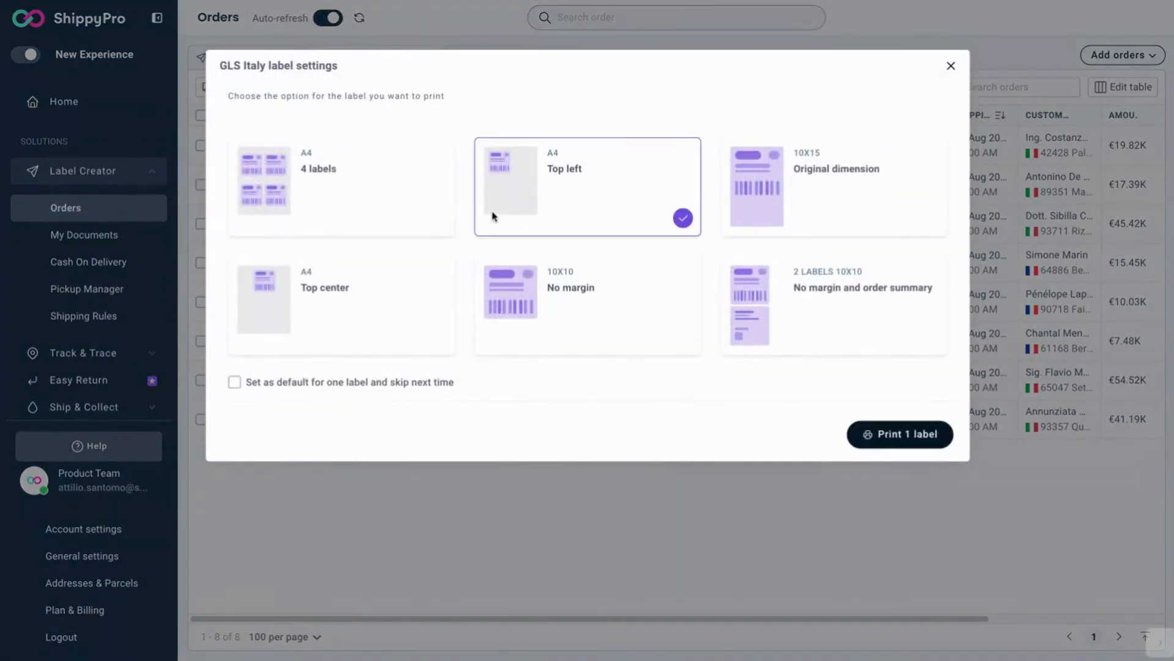
left_click(412, 208)
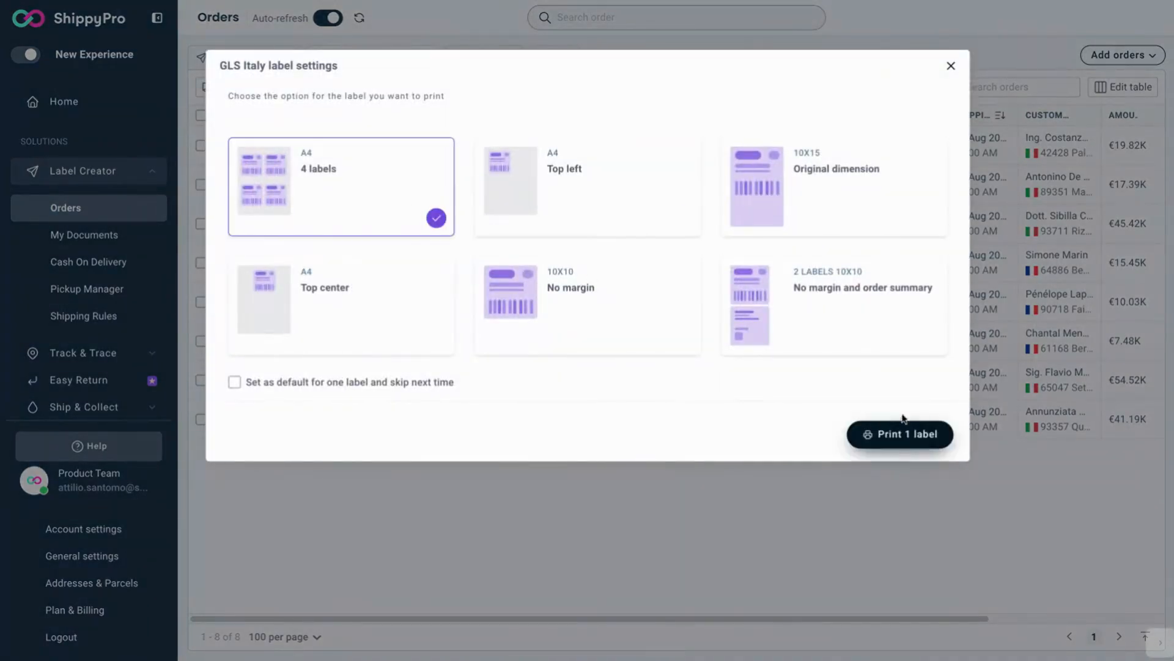
left_click(884, 431)
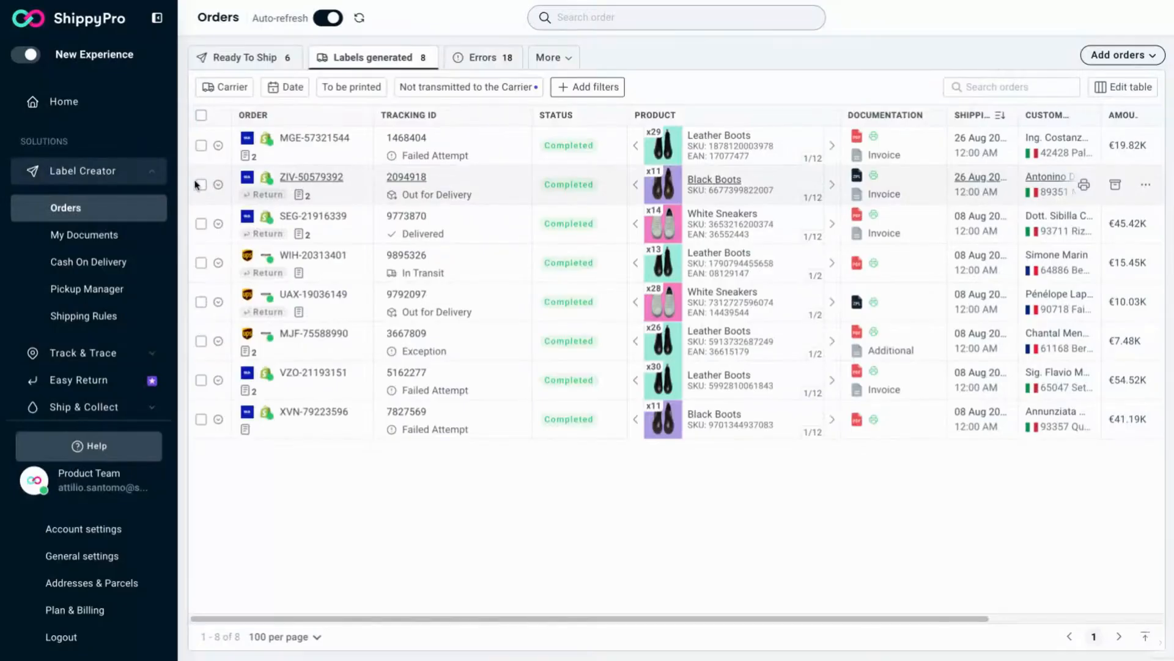
Step: Select the second, third and fourth generated orders and open the Print 3 labels options
left_click(201, 184)
left_click(200, 223)
left_click(200, 263)
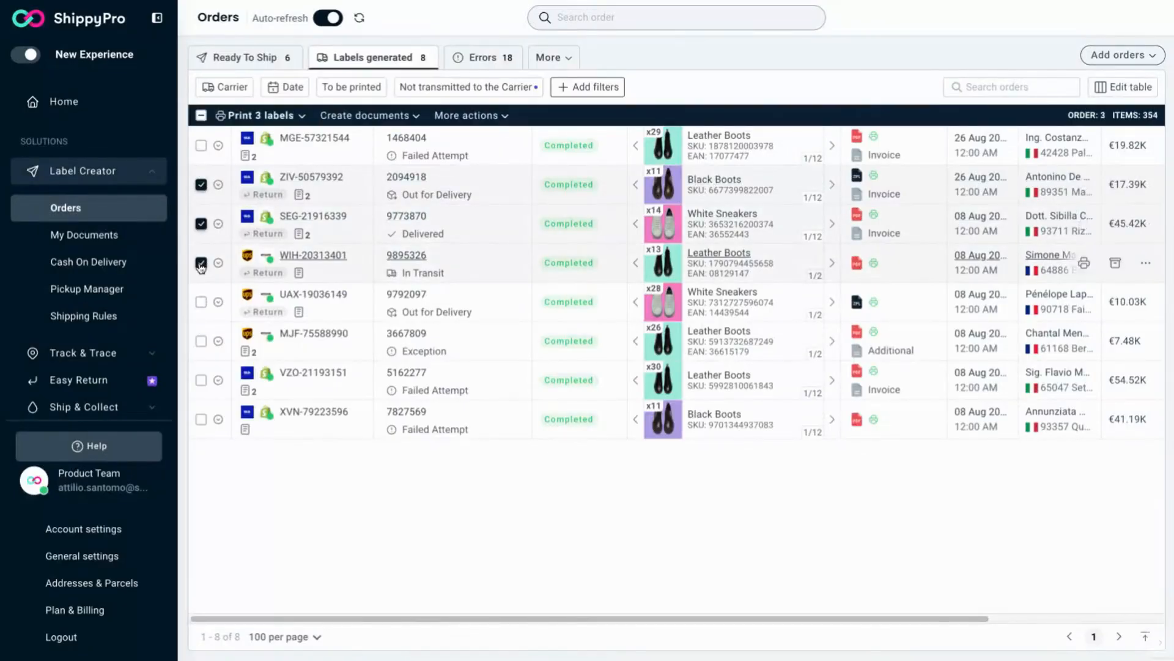
left_click(301, 116)
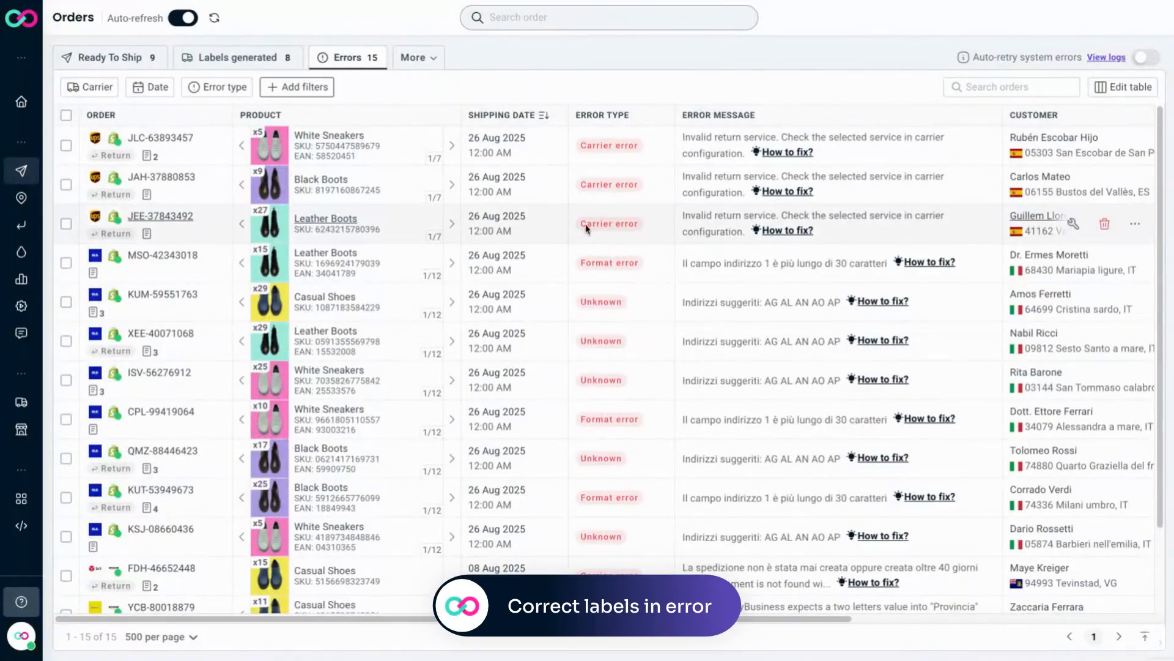
Step: Browse the Errors list and the Error type filter options
scroll(586, 228, "down", 2)
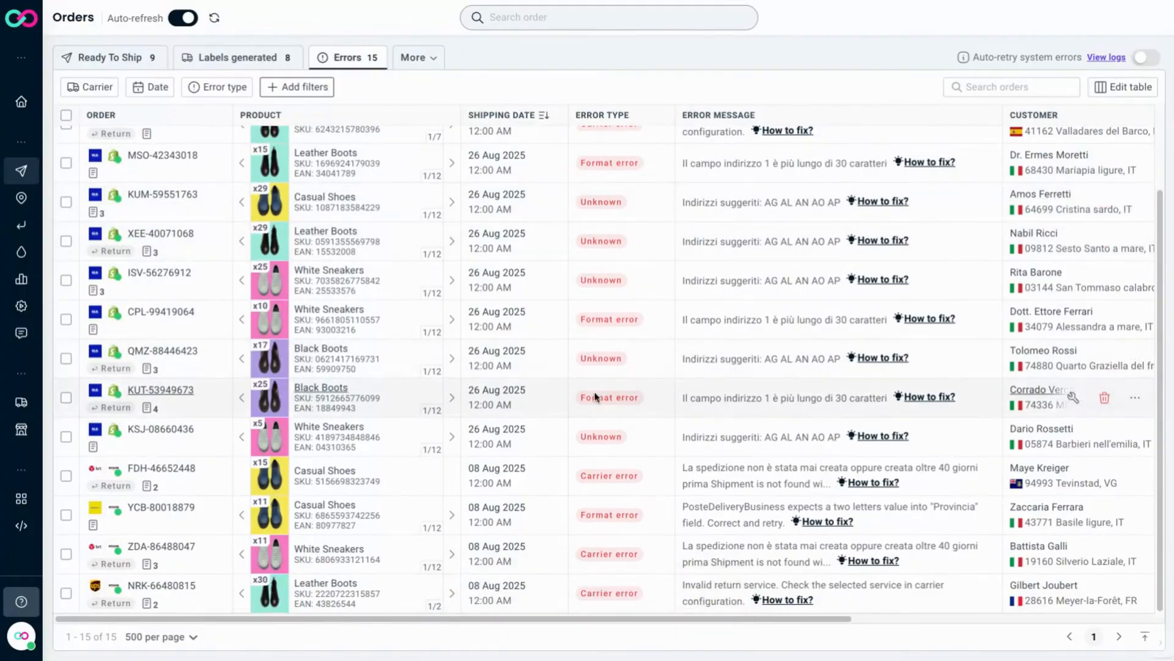
left_click(233, 87)
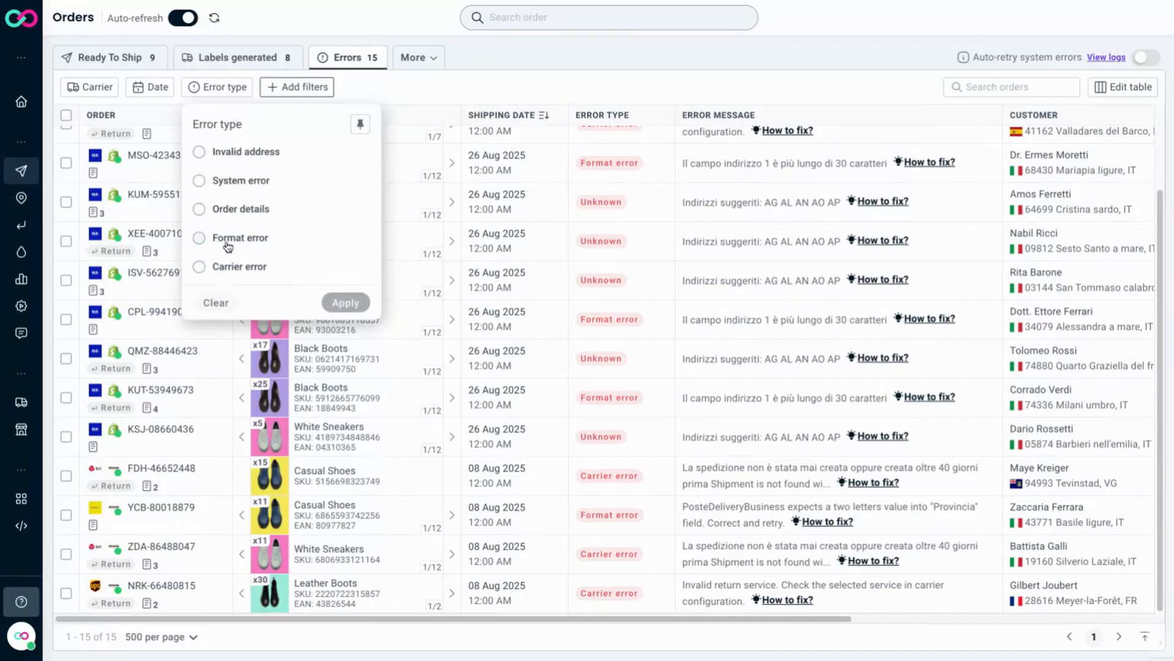
left_click(211, 86)
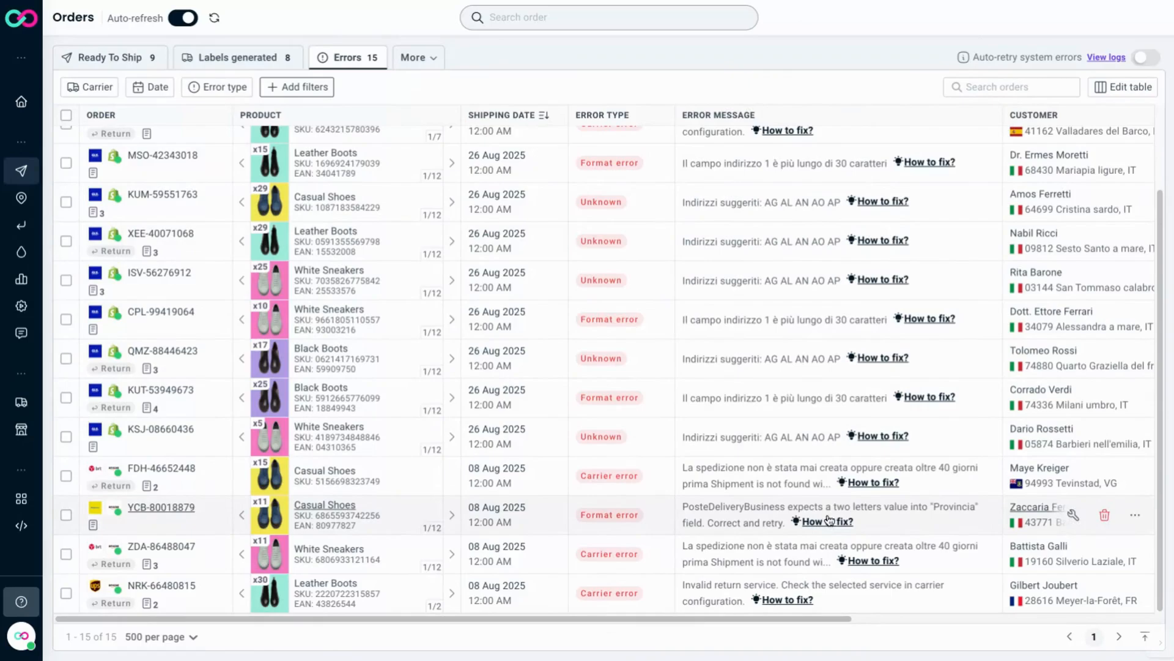
Step: Open the fix dialog for the Casual Shoes format-error order and set the recipient's State/Province to AO
mouse_move(829, 521)
left_click(1074, 518)
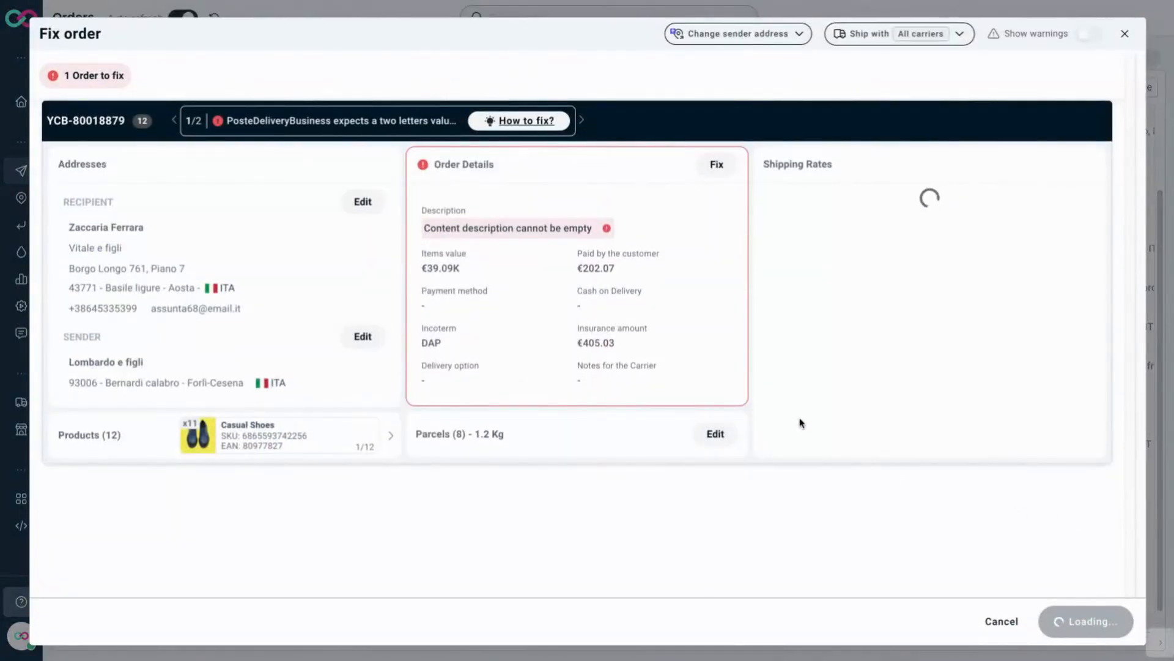
left_click(353, 208)
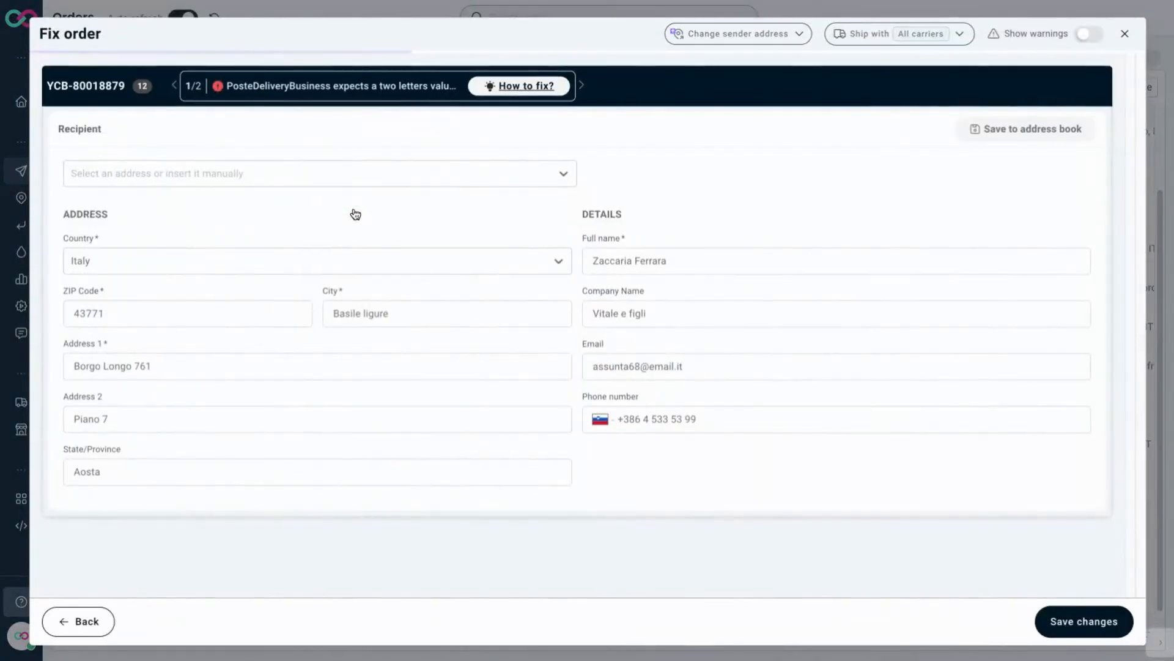
left_click(233, 468)
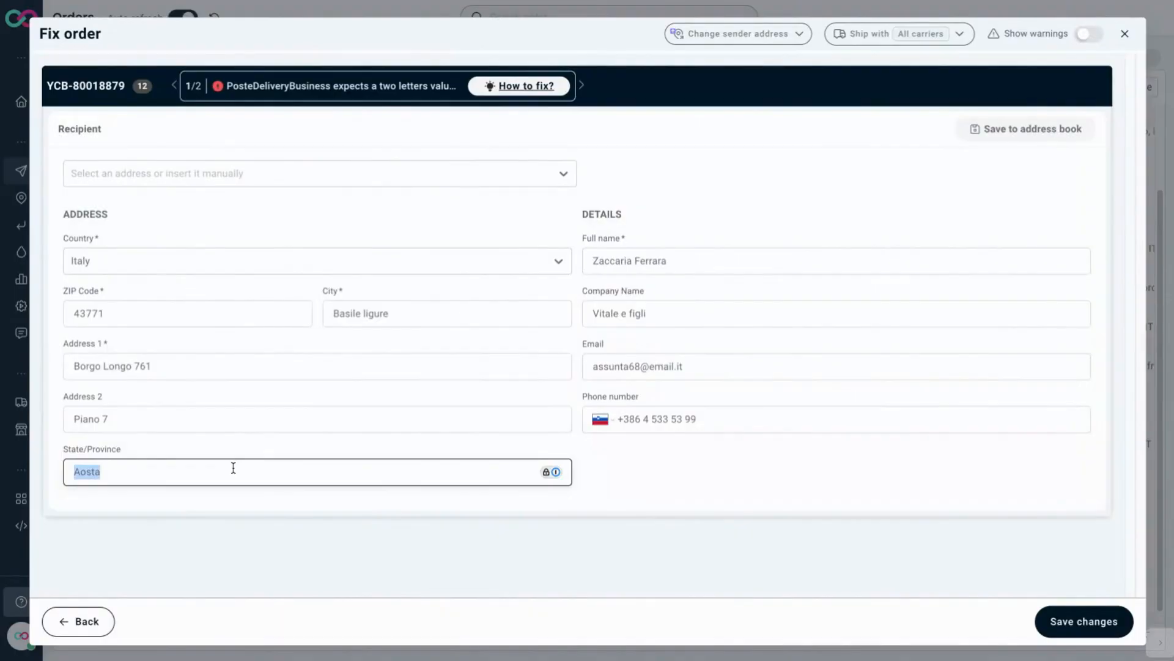
type("AO")
left_click(1093, 619)
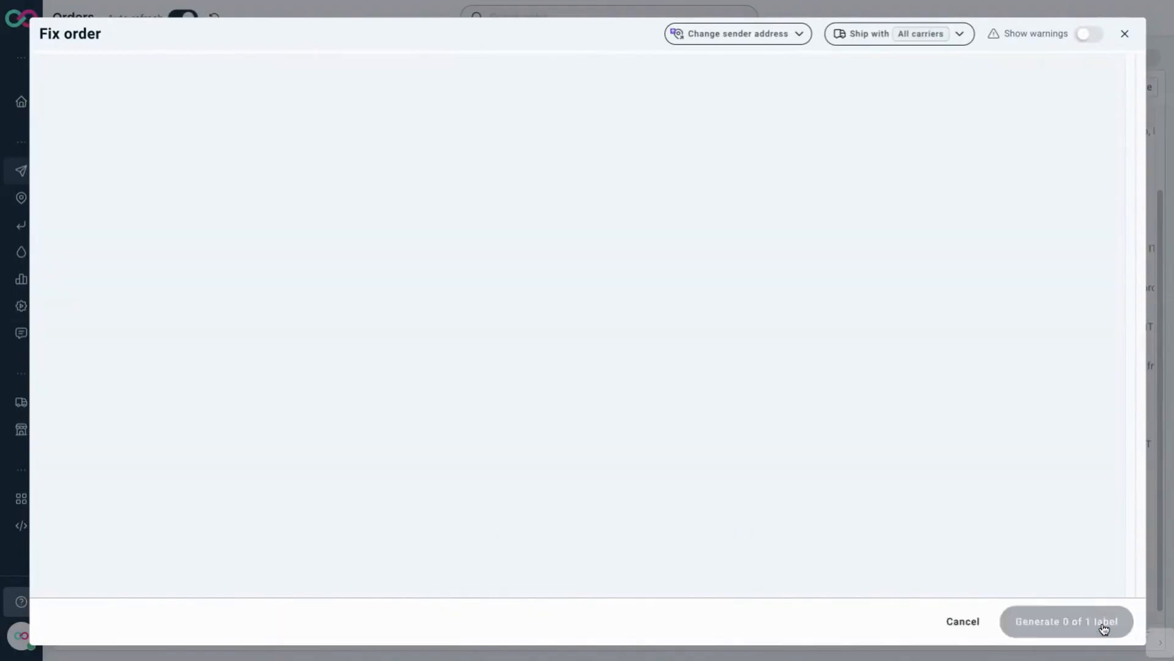
Step: Set the order description to Test, save the order details, and generate the label
left_click(719, 129)
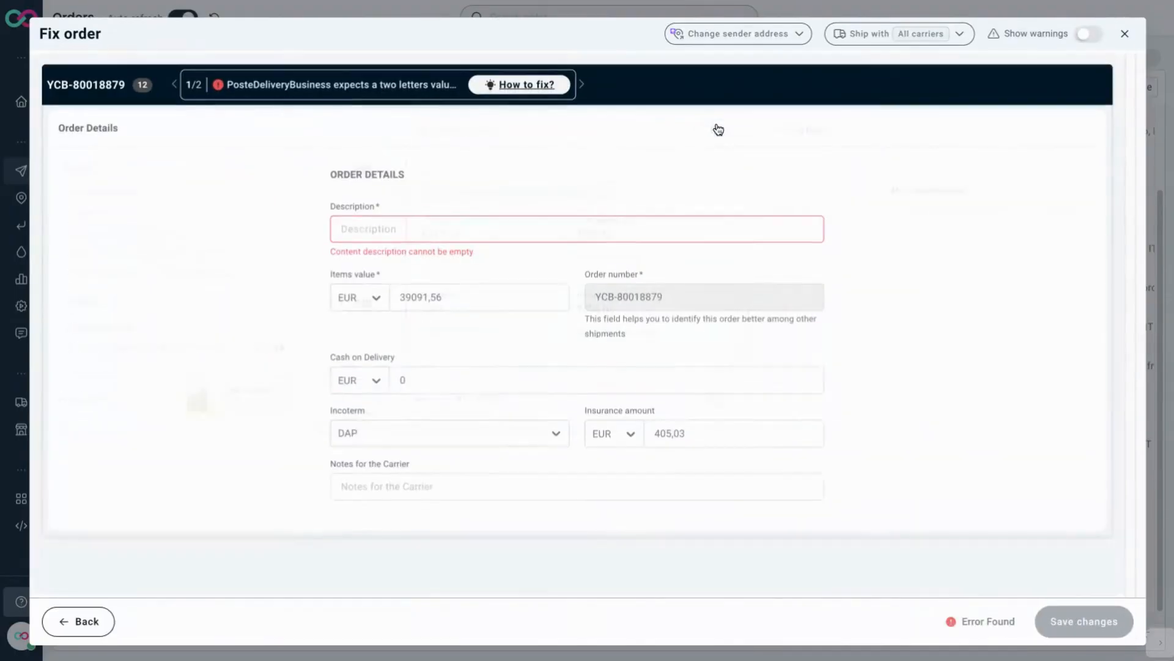
left_click(538, 230)
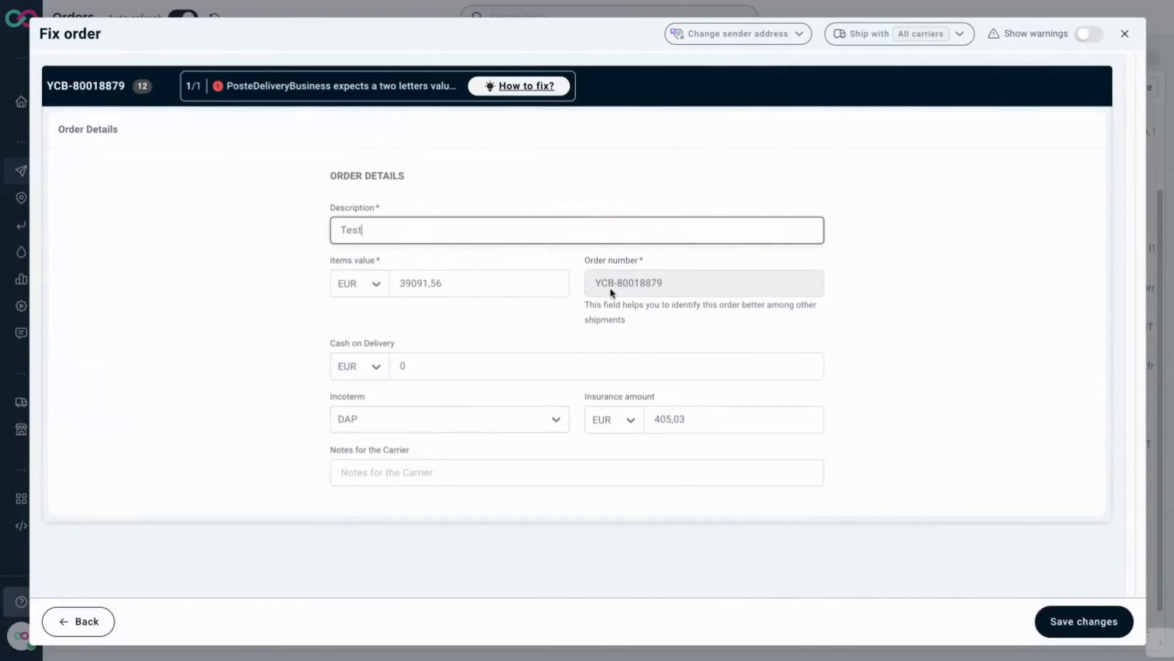
left_click(1081, 621)
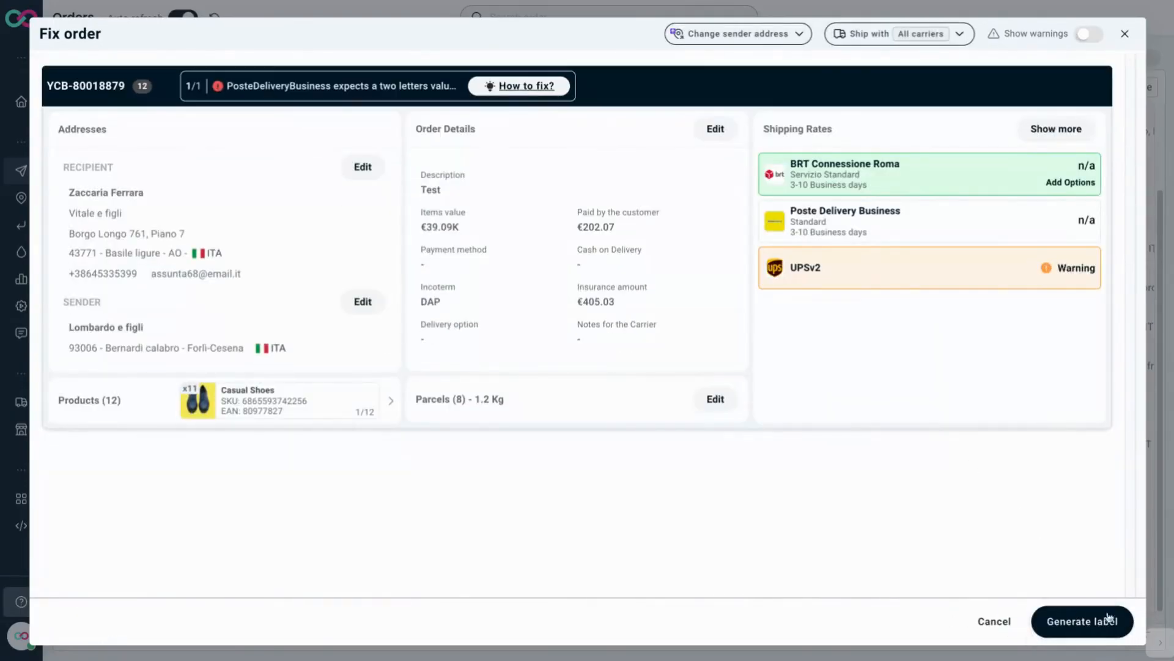
left_click(1075, 630)
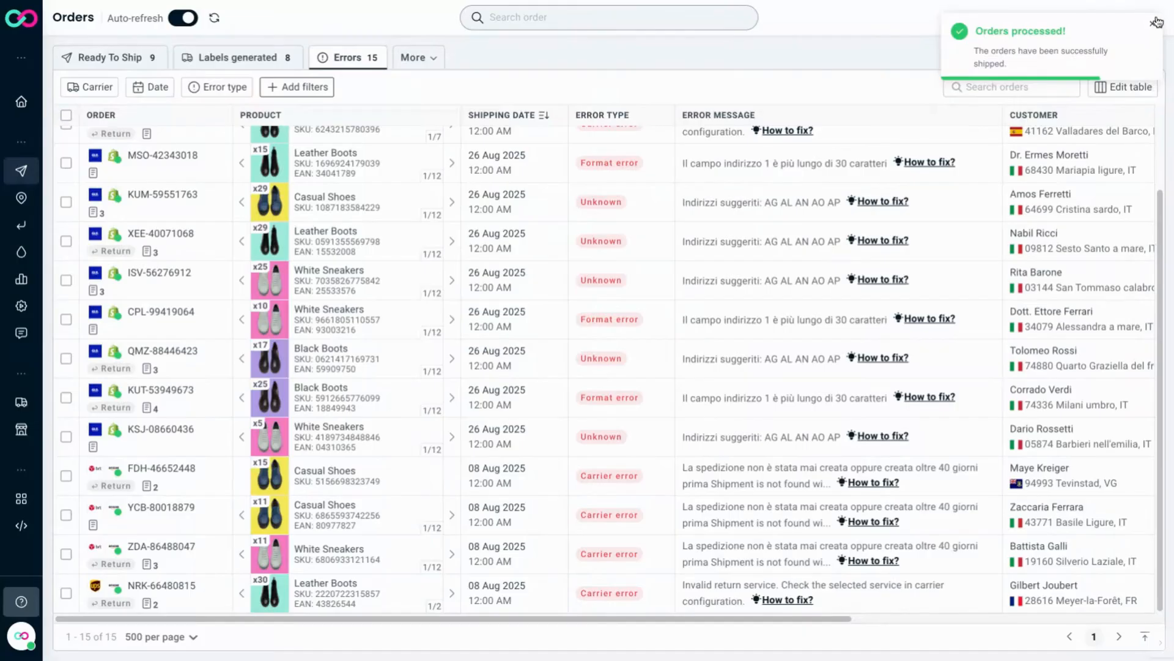
Step: Enable Auto-retry system errors and confirm the activation
left_click(1155, 22)
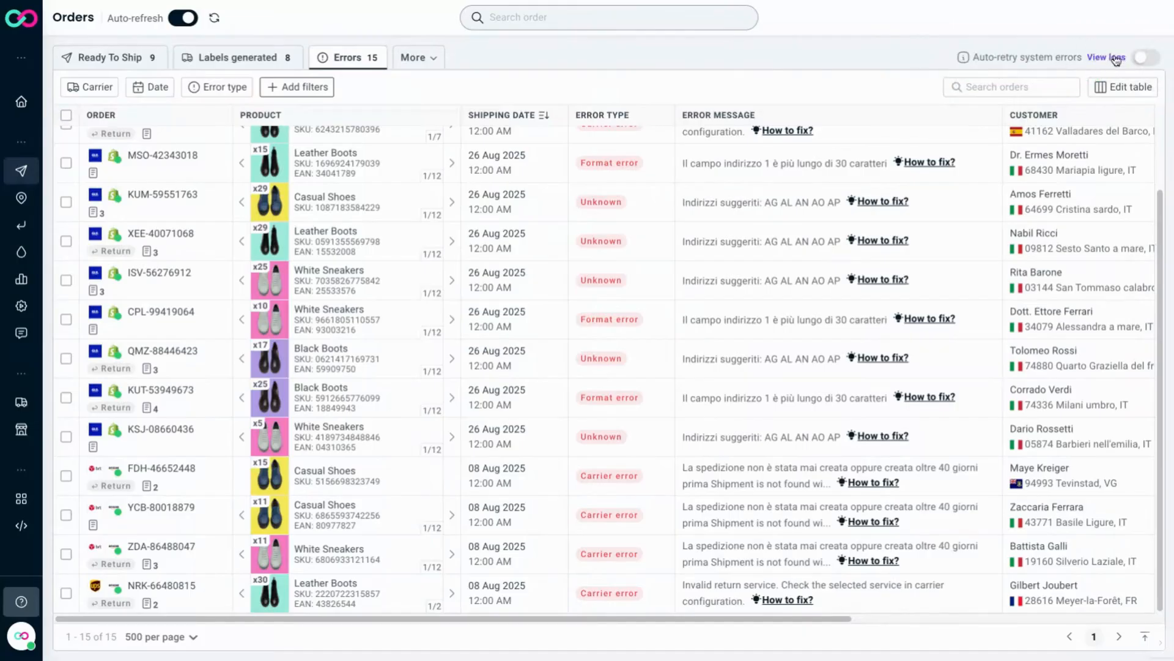
left_click(1143, 57)
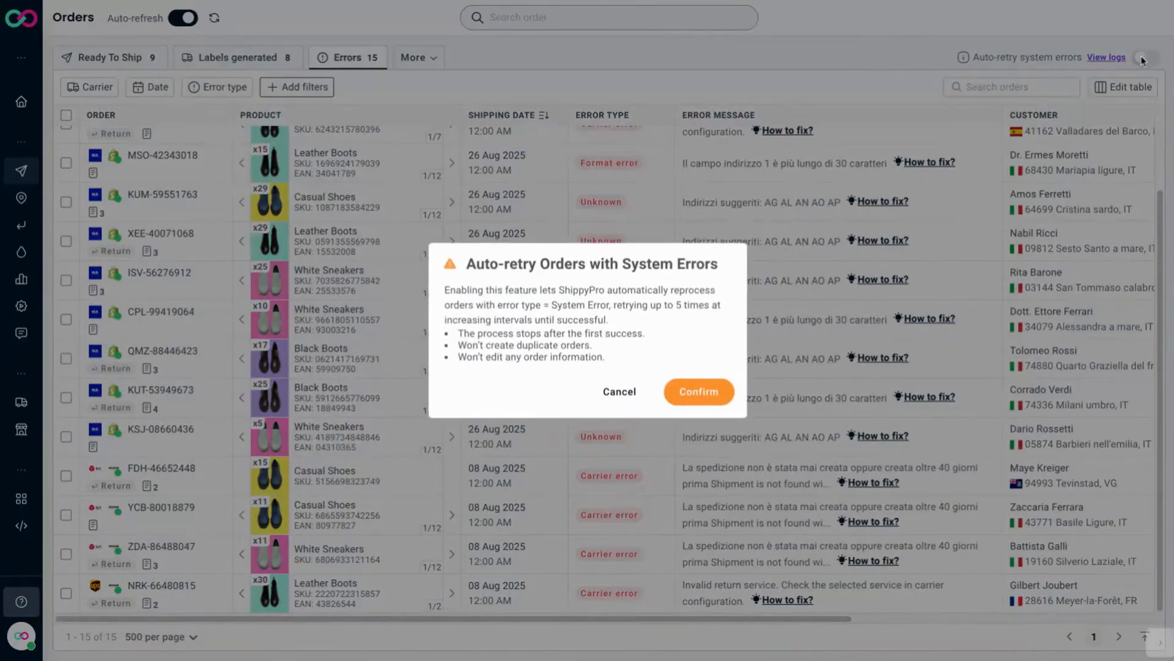
left_click(703, 391)
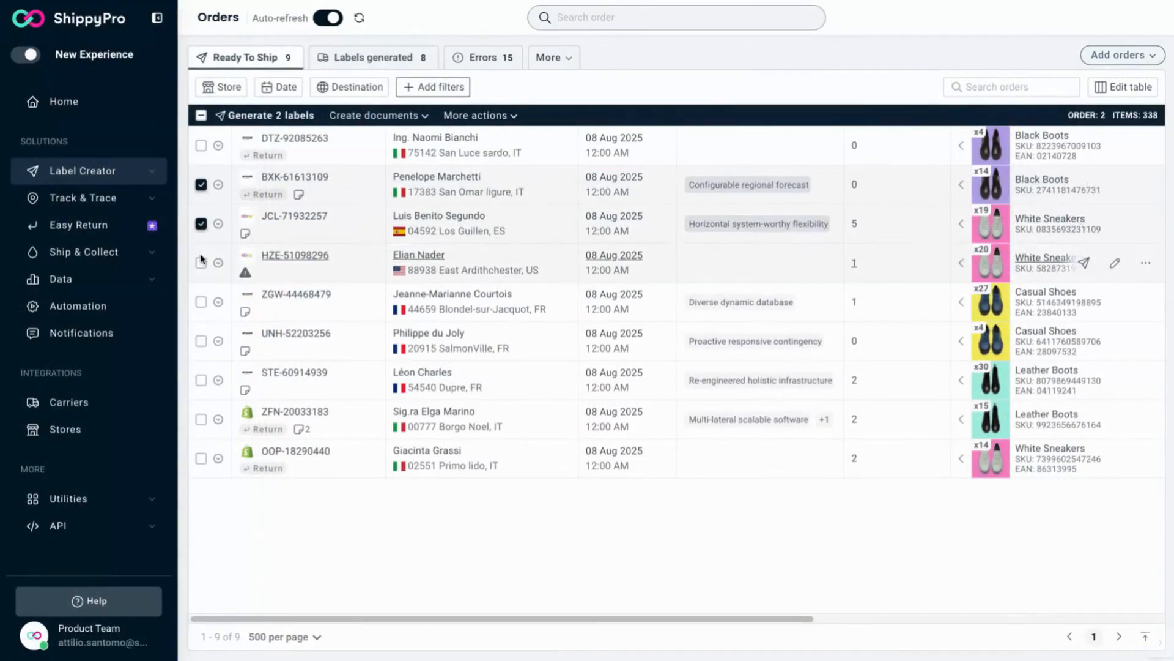
Step: Select three more orders for five in total and start creating a picking list by items for them
left_click(200, 262)
left_click(201, 302)
left_click(201, 341)
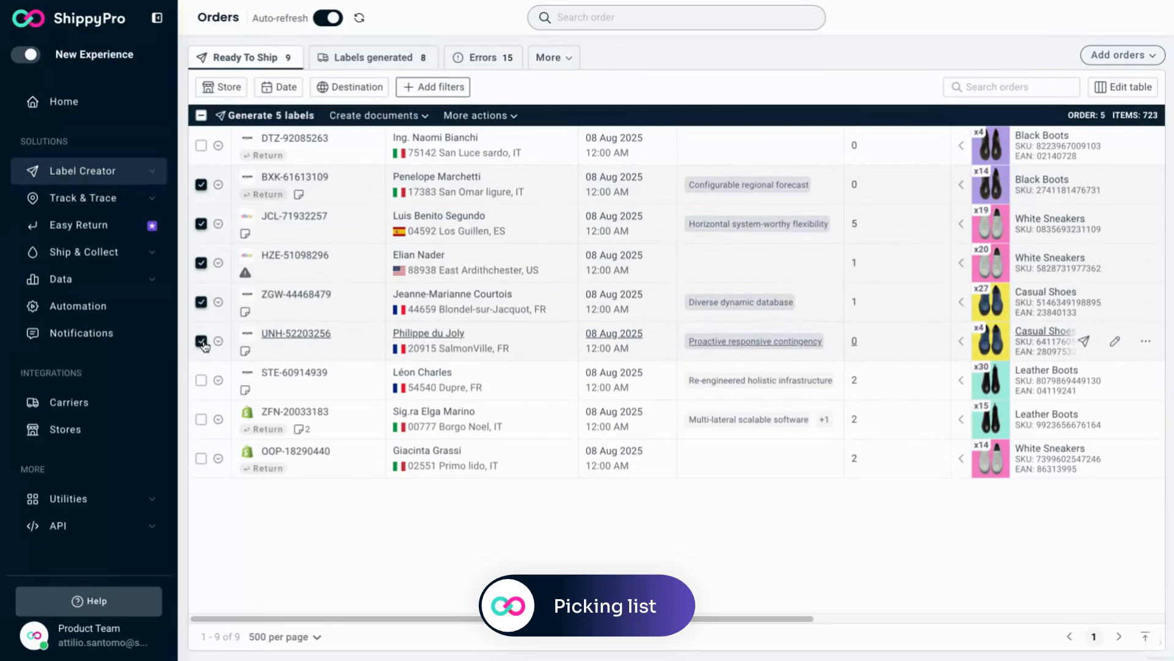
left_click(420, 118)
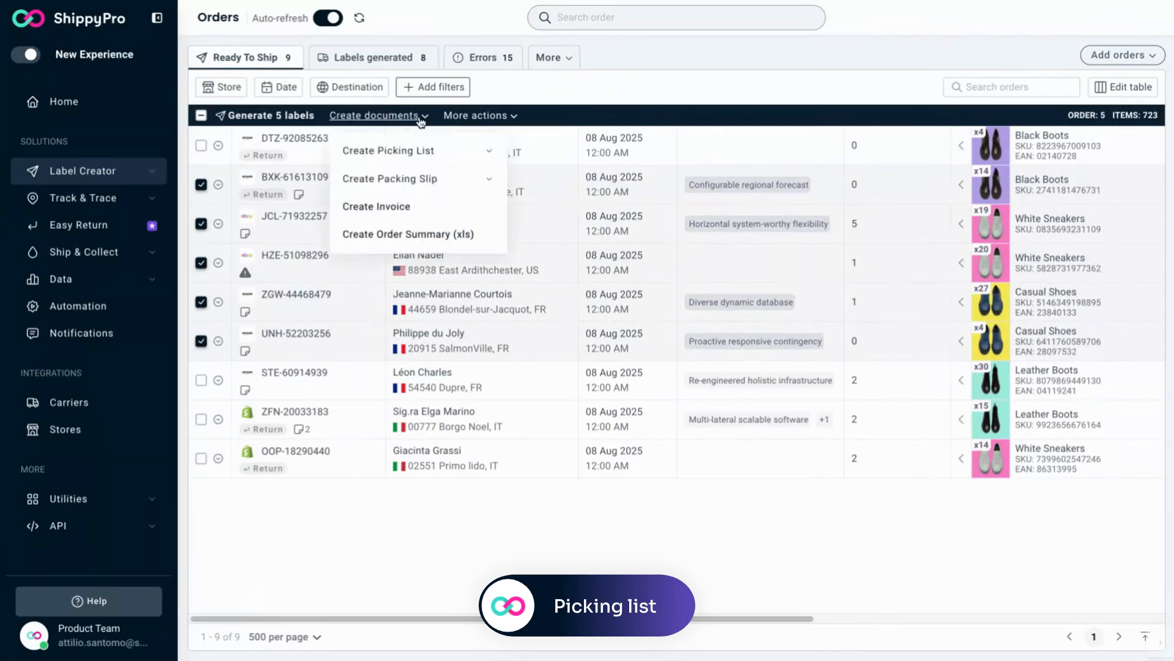
mouse_move(414, 152)
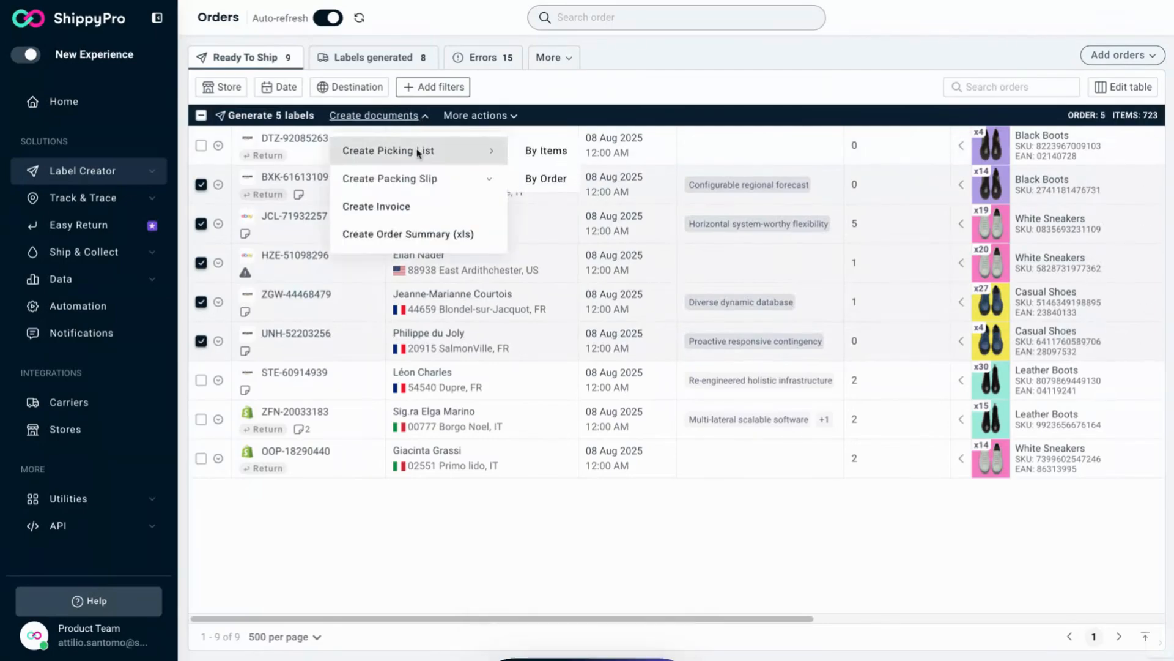
left_click(558, 151)
Step: Add Barcode, Customer info, Location and Product image to the picking list and create it
left_click(810, 200)
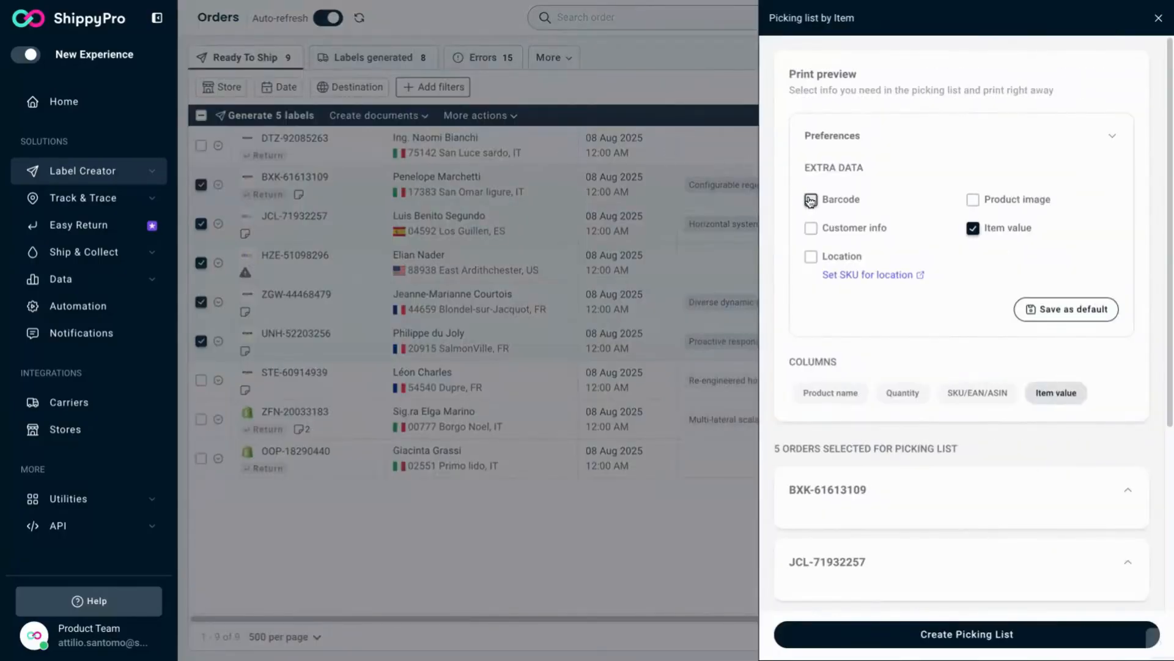
left_click(811, 228)
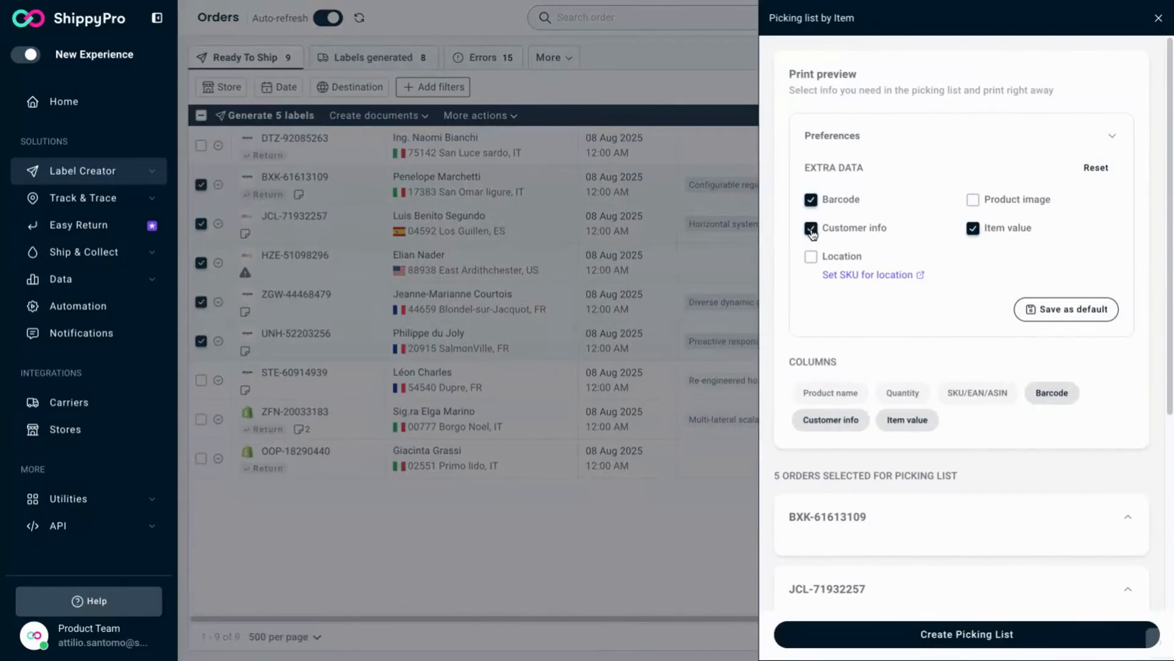
left_click(813, 257)
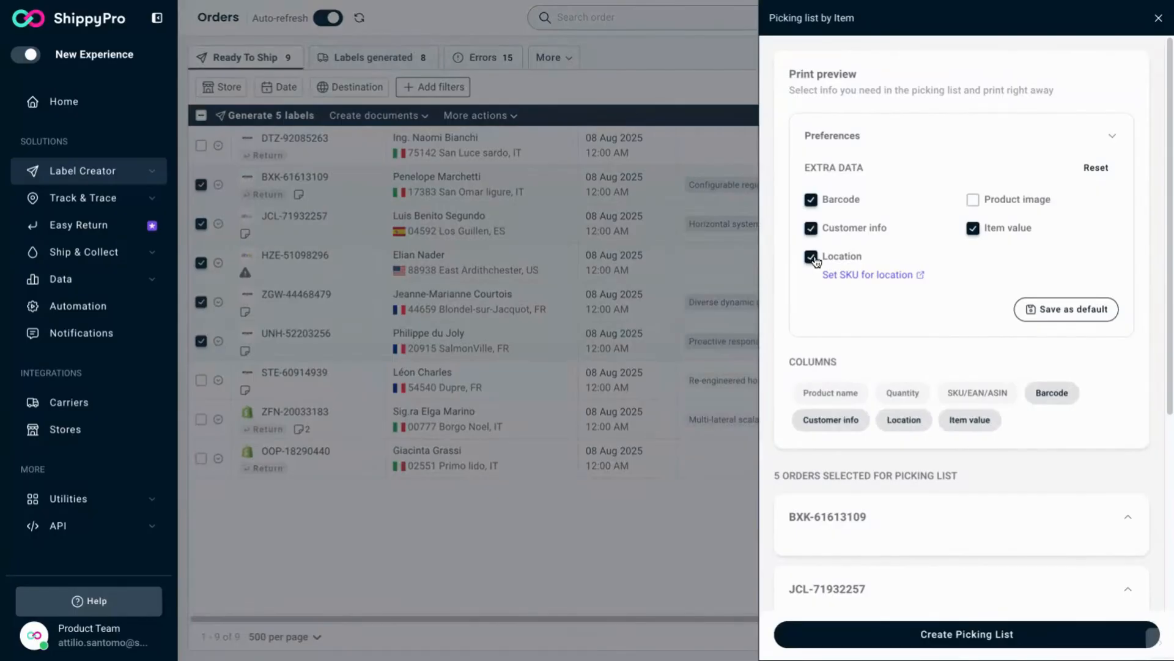
left_click(974, 202)
scroll(963, 477, "down", 5)
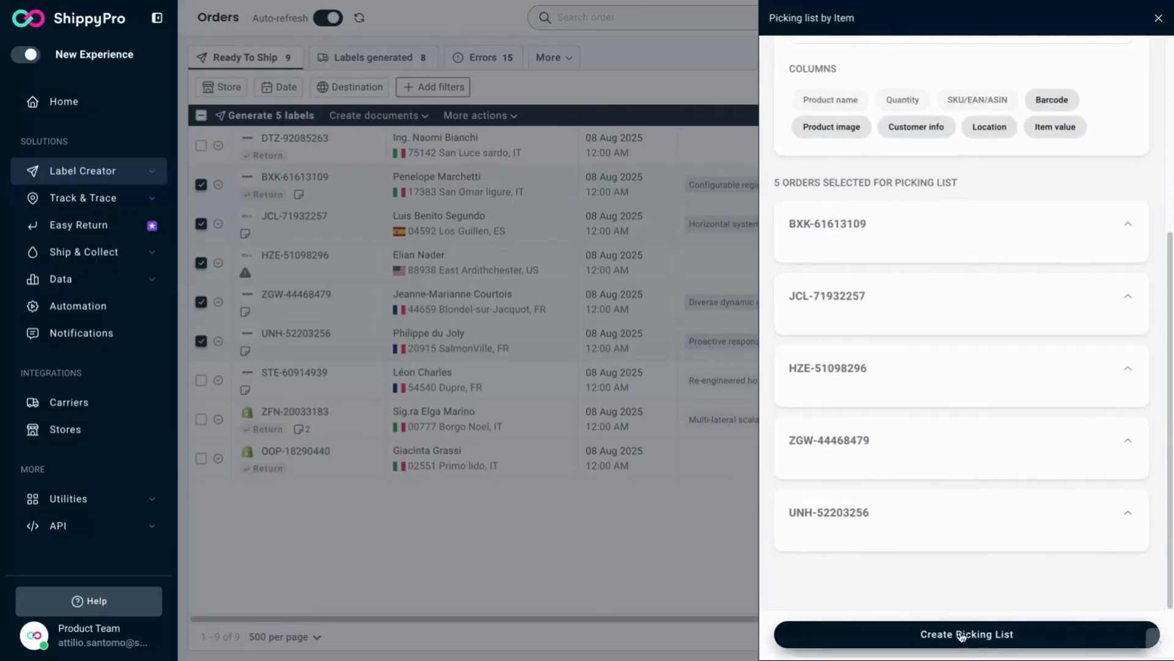
left_click(962, 636)
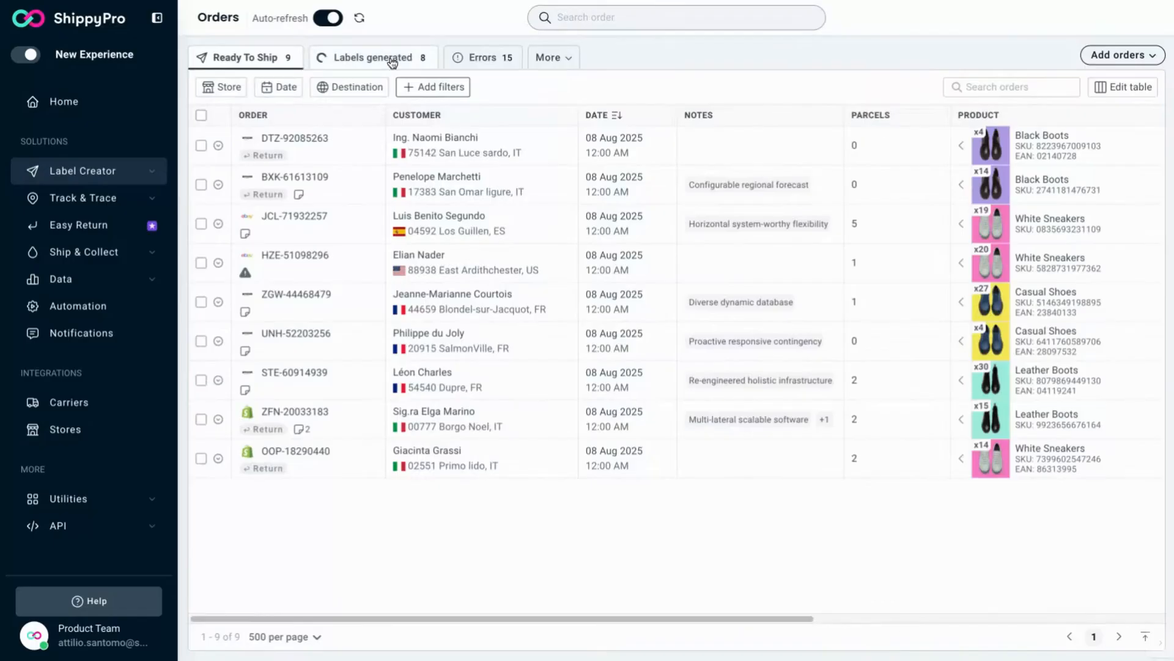
Step: Switch to the labels-generated orders and filter them by the UPSv2 carrier
left_click(391, 57)
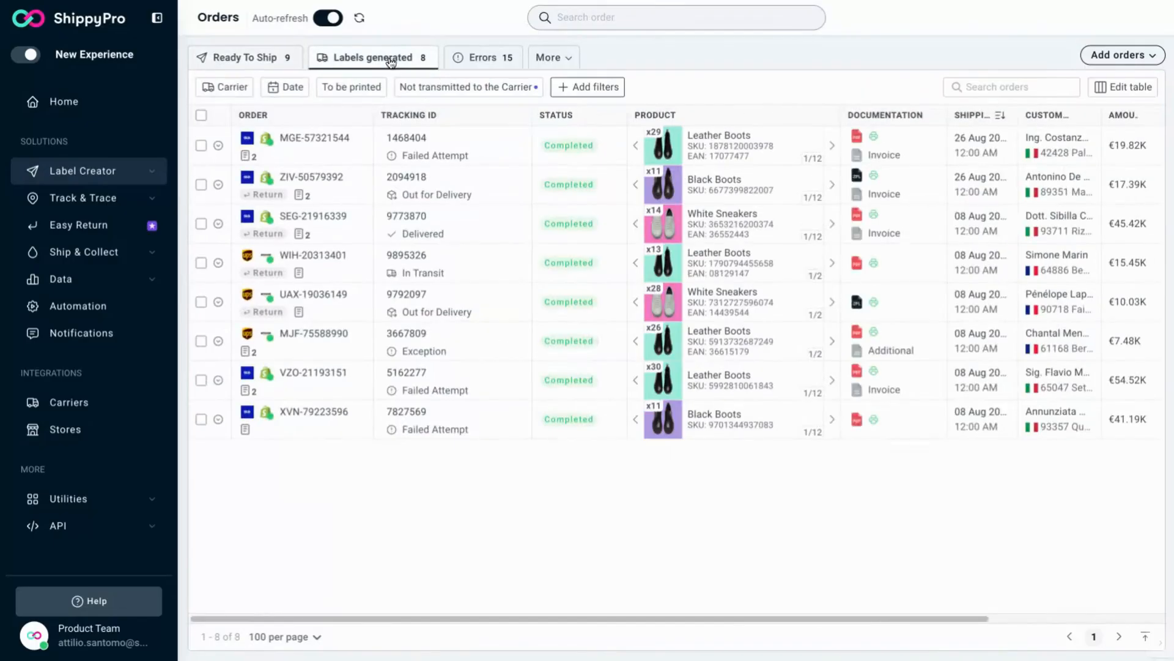
left_click(224, 88)
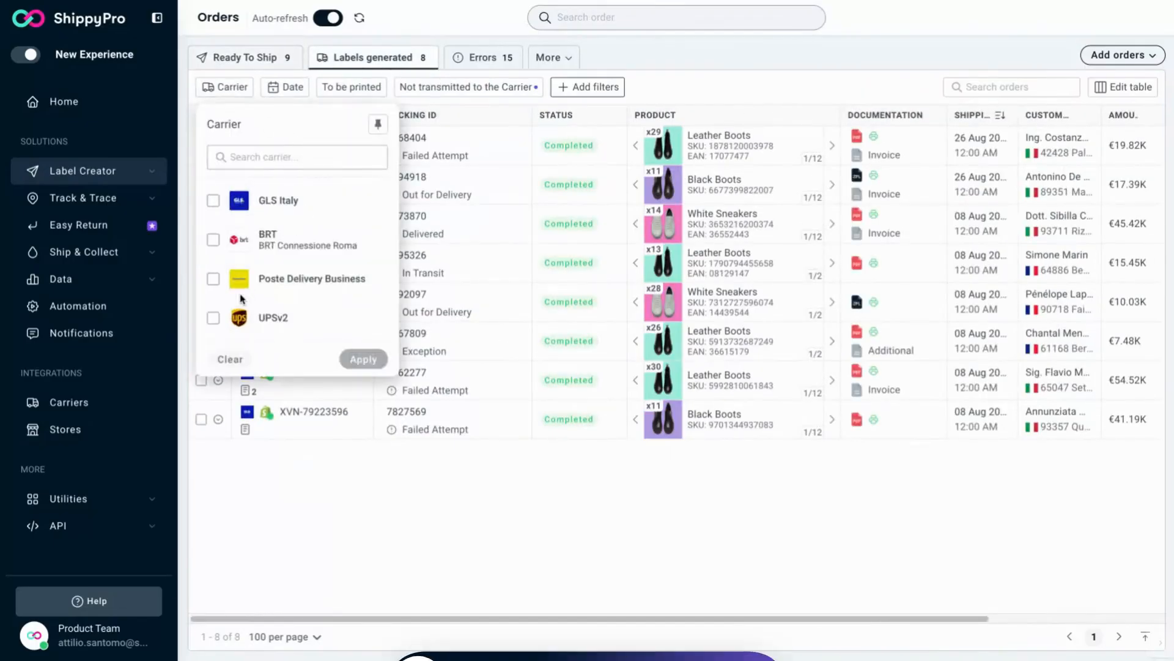
left_click(213, 318)
left_click(363, 359)
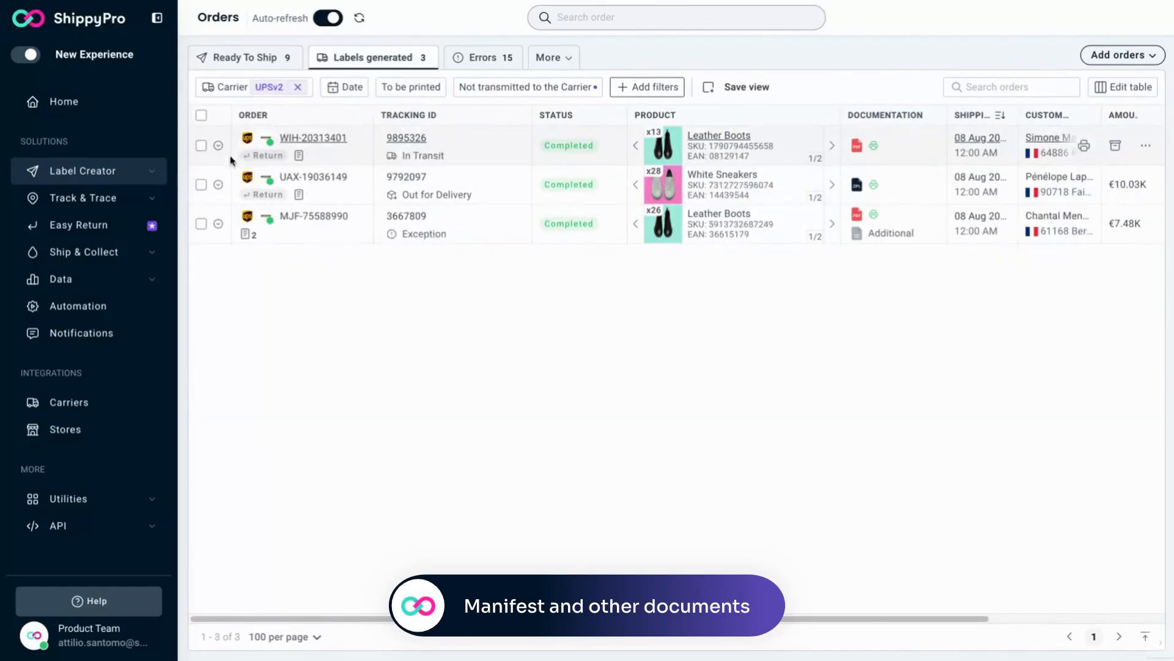
Step: Select all filtered UPSv2 orders and open manifest creation for them
left_click(201, 116)
left_click(393, 116)
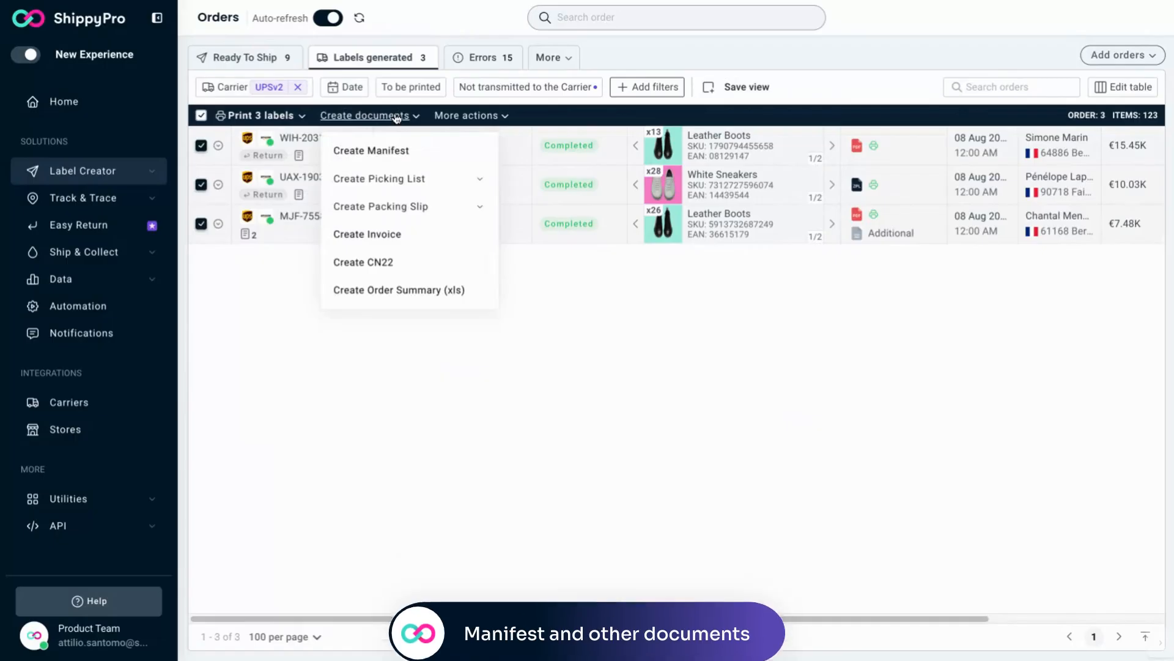
left_click(394, 153)
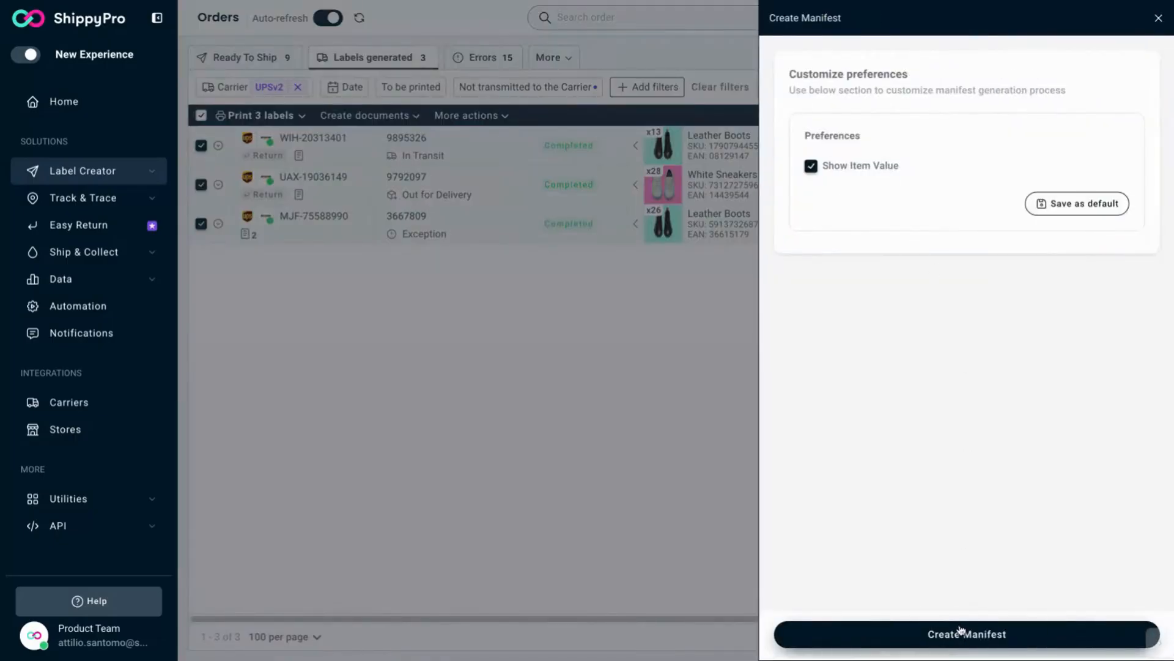
Step: Open the document creation options again for the selected orders, toward a packing slip
left_click(393, 117)
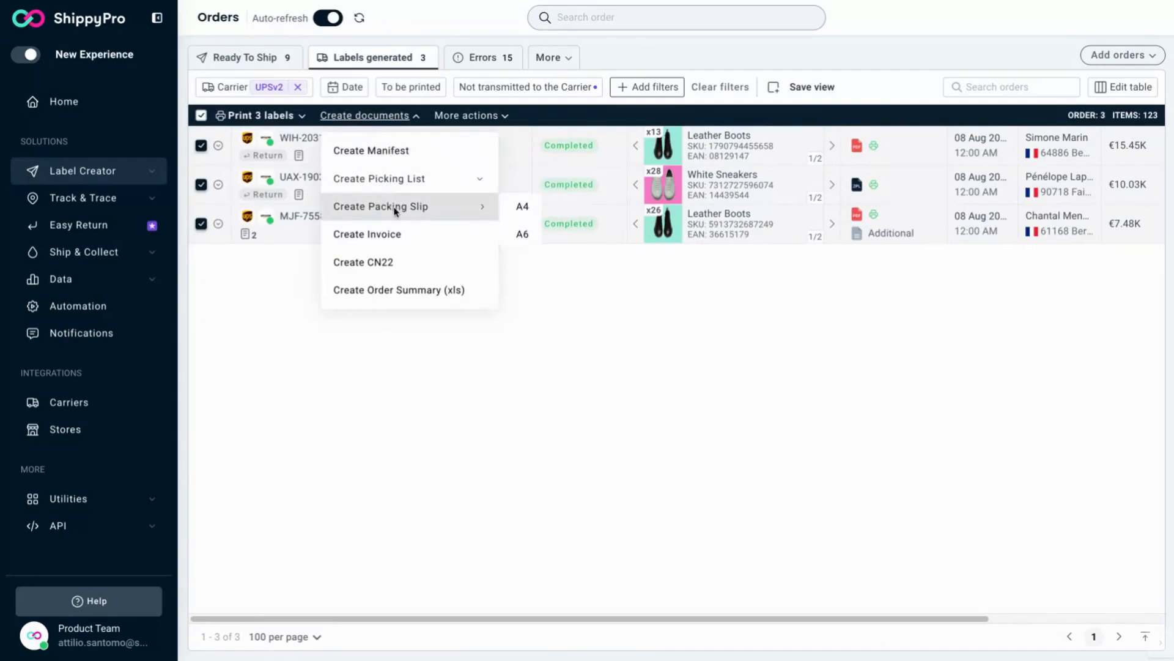